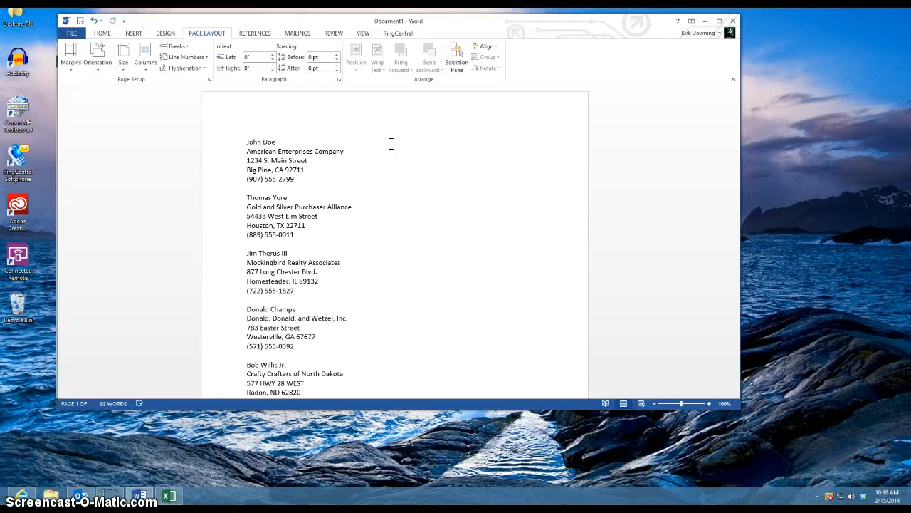
# Examine the full list of contact address blocks in the document.
pyautogui.scroll(-5, 437, 159)
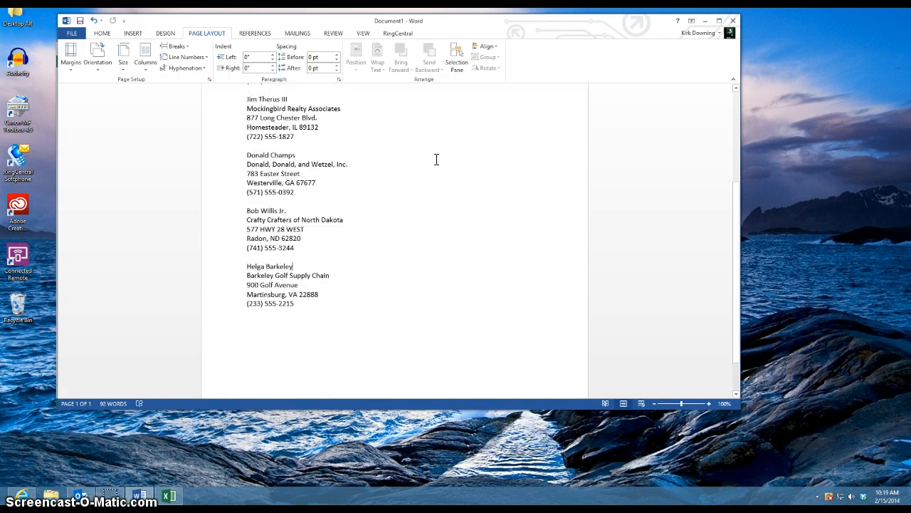
pyautogui.scroll(5, 437, 159)
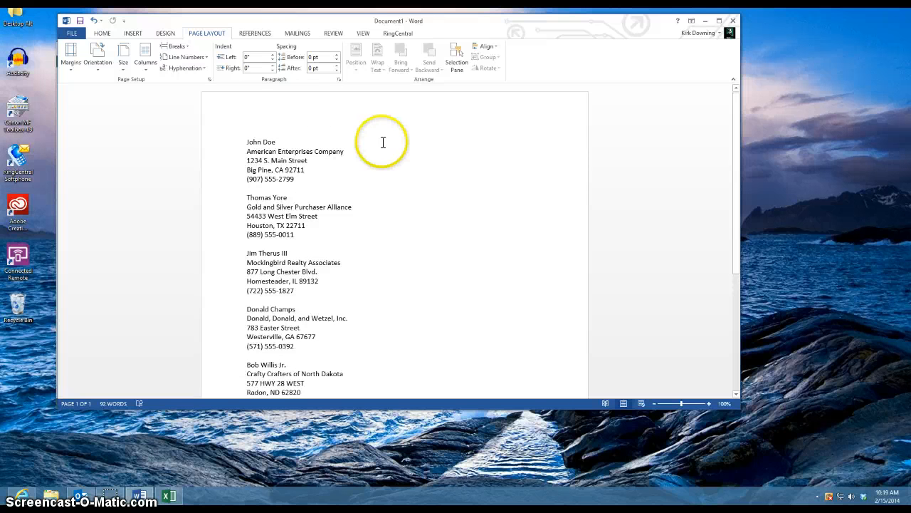
pyautogui.scroll(-1, 373, 147)
pyautogui.scroll(-5, 373, 147)
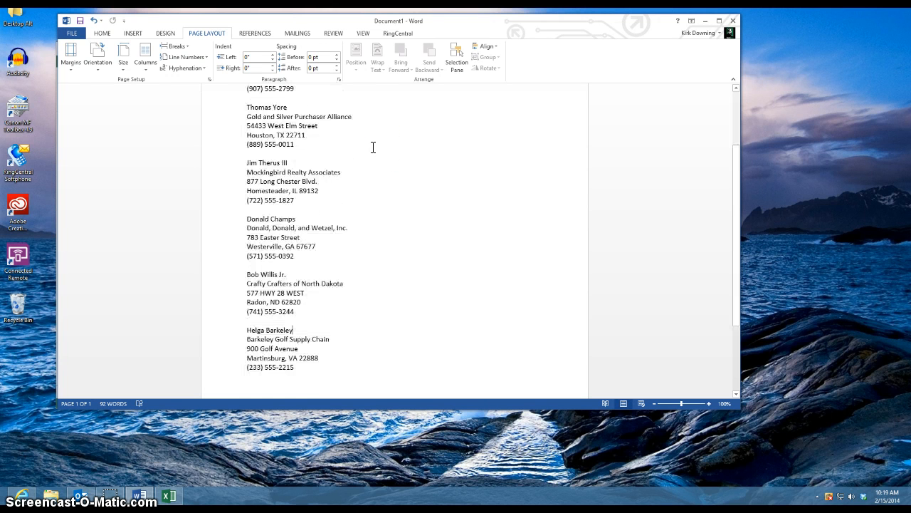
pyautogui.scroll(3, 374, 148)
pyautogui.scroll(3, 373, 148)
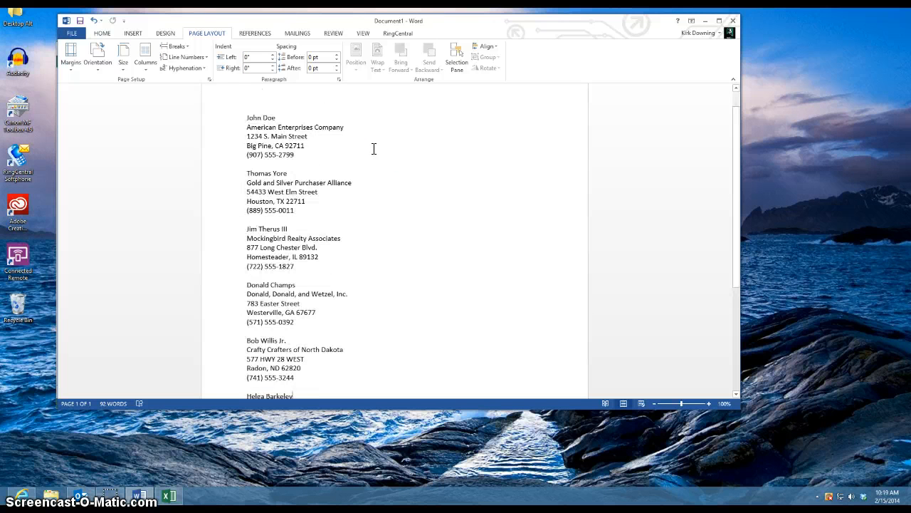
pyautogui.click(386, 150)
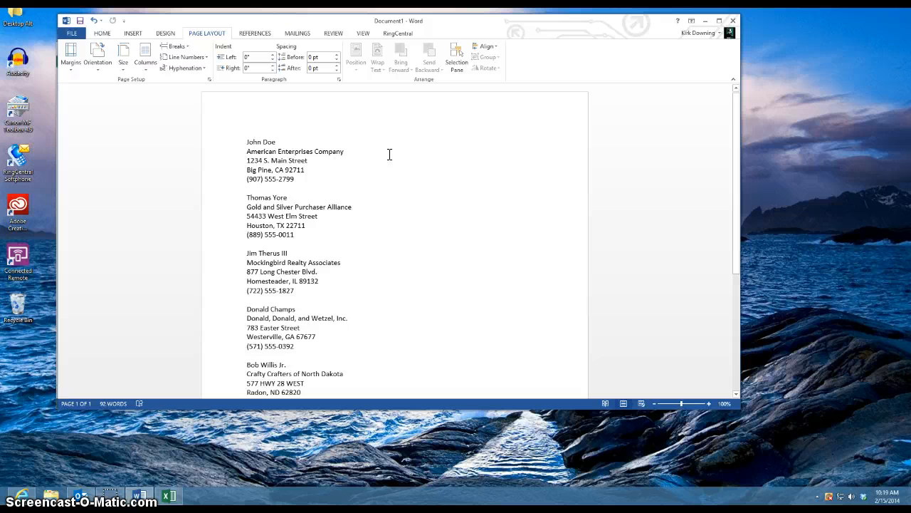
pyautogui.scroll(-2, 389, 155)
# Switch to Excel to view the blank Book1 workbook, and minimise it to return to the Word document.
pyautogui.click(179, 494)
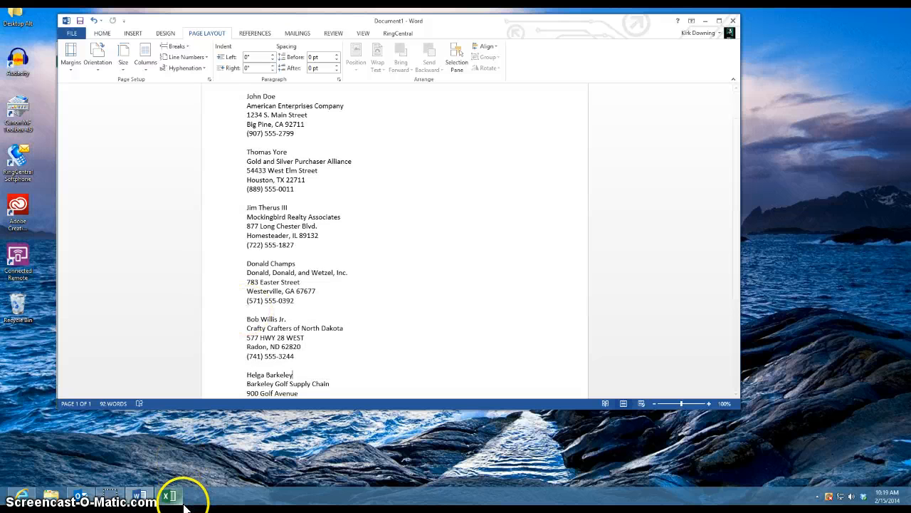
pyautogui.moveTo(83, 148); pyautogui.dragTo(101, 155)
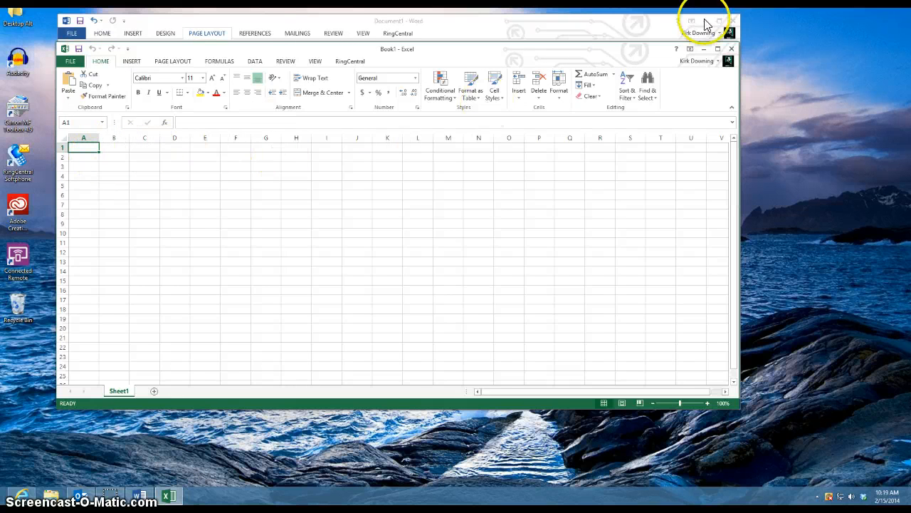
pyautogui.click(704, 49)
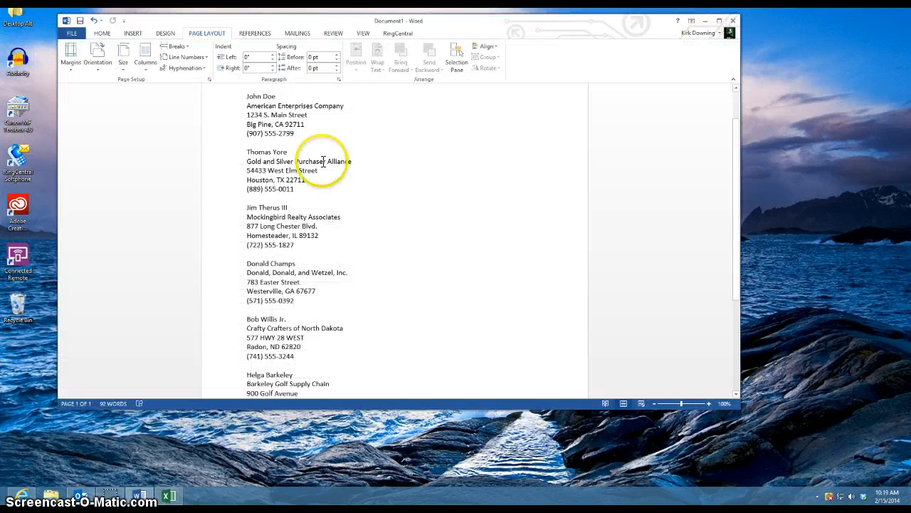
# Add a comma at the end of every line in the first address block, American Enterprises Company.
pyautogui.scroll(1, 356, 165)
pyautogui.scroll(1, 364, 168)
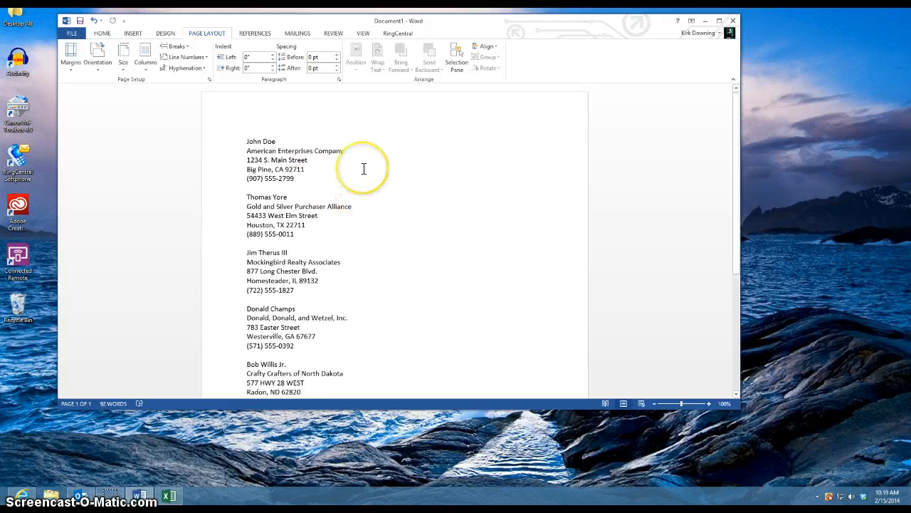
pyautogui.click(278, 141)
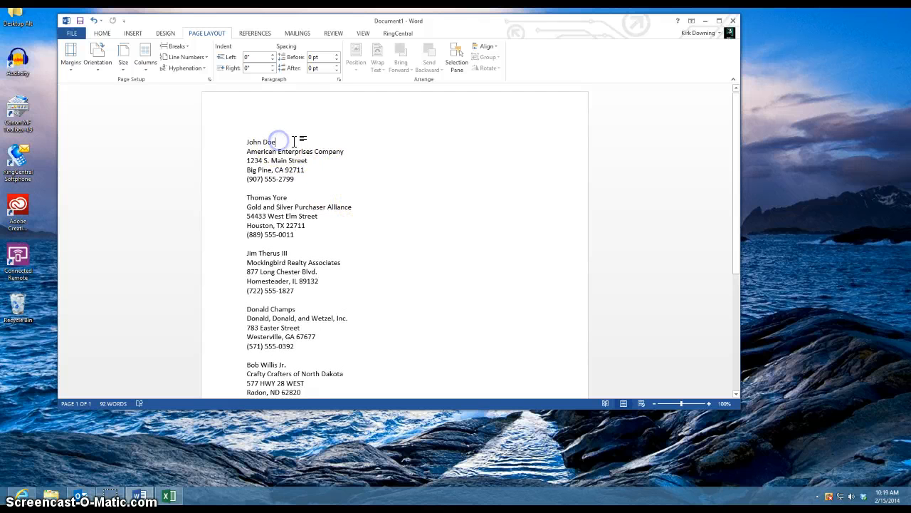
pyautogui.write(',')
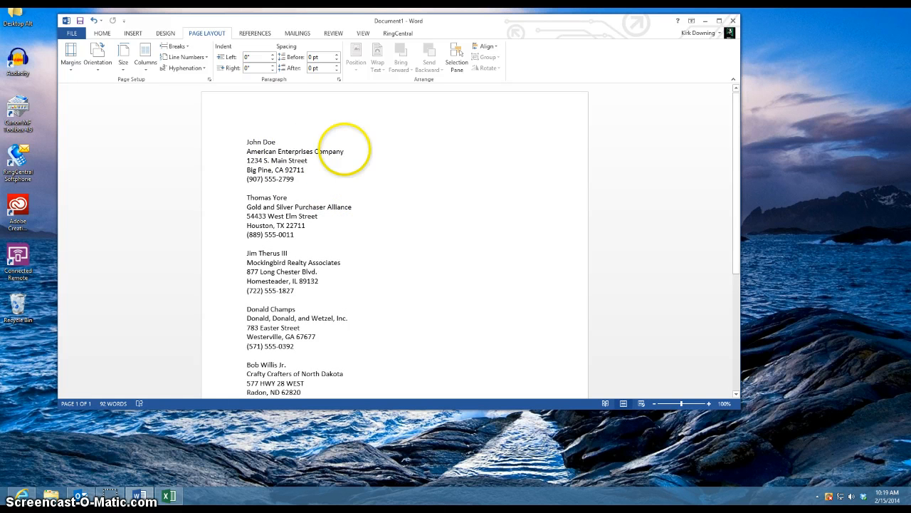
pyautogui.click(345, 151)
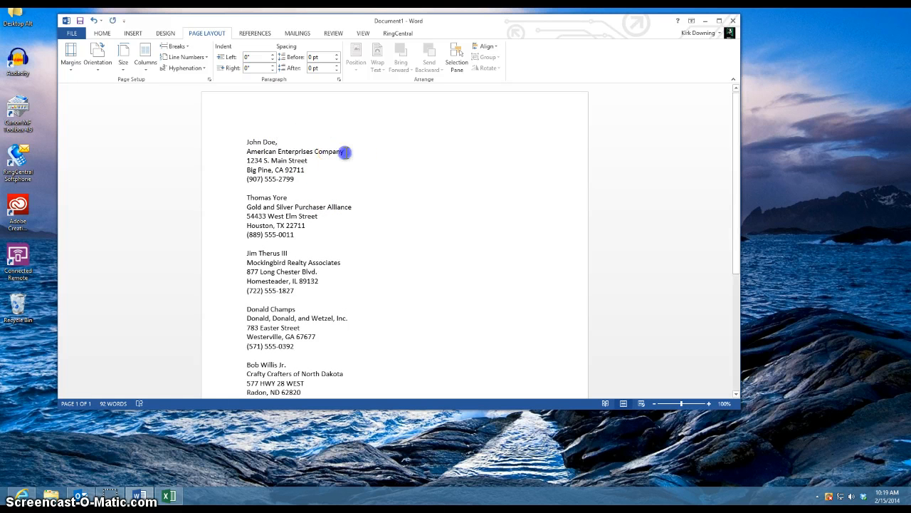
pyautogui.click(309, 161)
pyautogui.write(',')
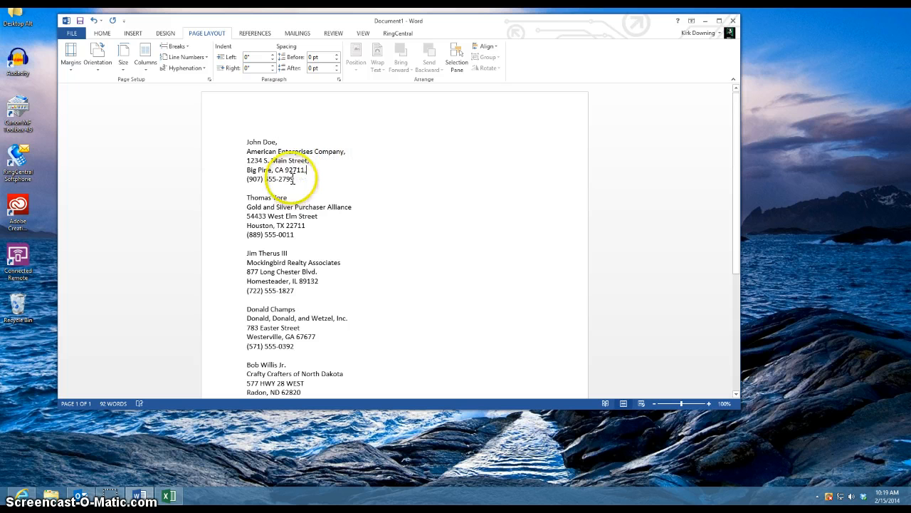
pyautogui.click(290, 179)
pyautogui.write(',')
pyautogui.press('BackSpace')
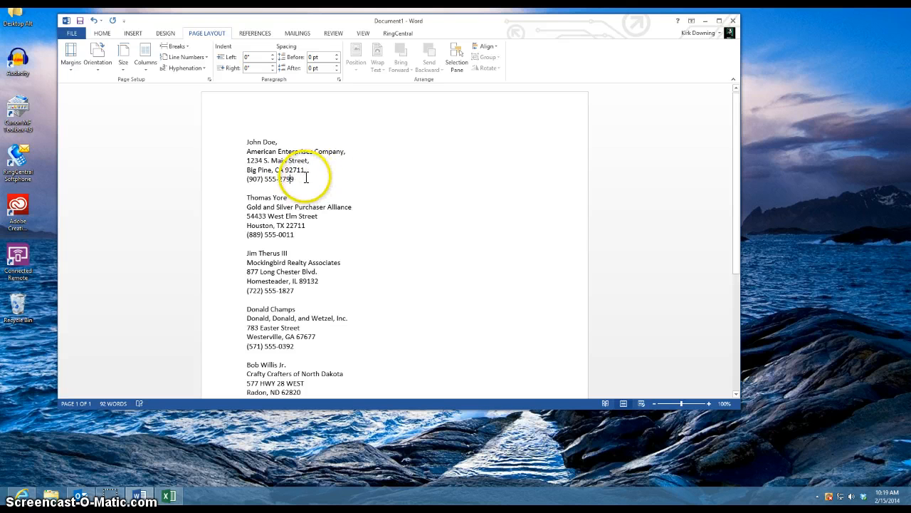
pyautogui.click(306, 178)
pyautogui.write(',')
# Add a comma at the end of every line in the Gold and Silver Purchaser Alliance address block.
pyautogui.click(293, 197)
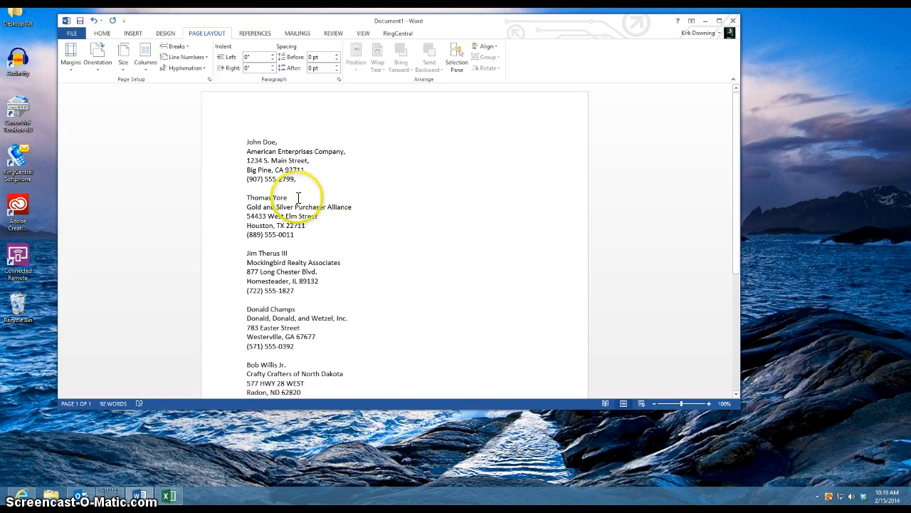
pyautogui.write(',')
pyautogui.click(357, 206)
pyautogui.click(319, 216)
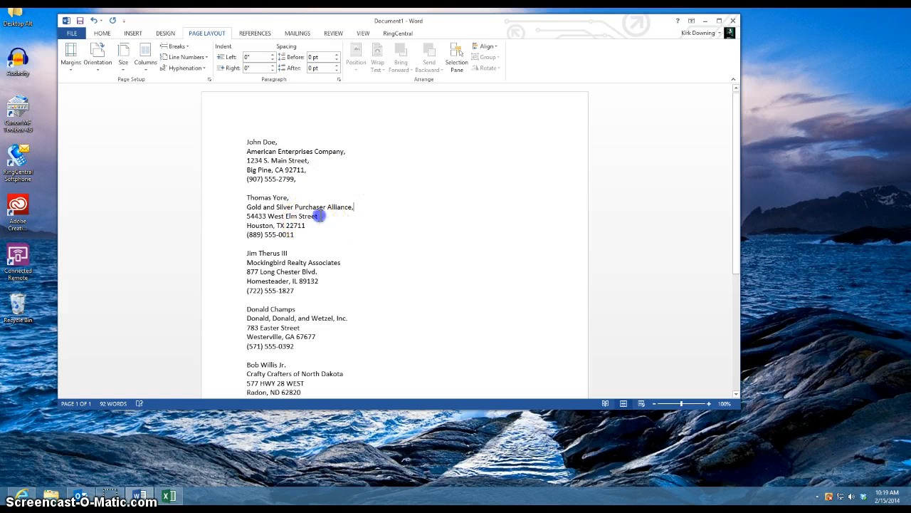
pyautogui.click(297, 235)
pyautogui.write(',')
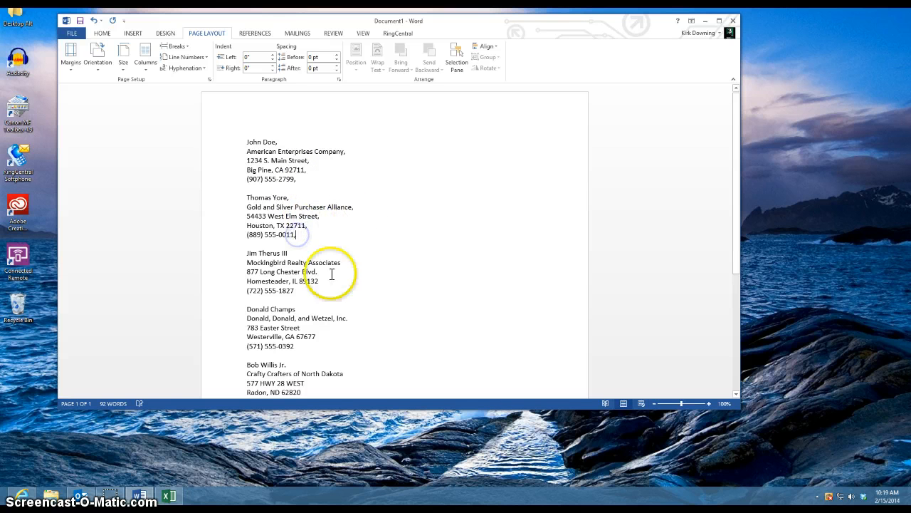
# Add a comma at the end of every line in the Mockingbird Realty Associates address block.
pyautogui.click(297, 252)
pyautogui.write(',')
pyautogui.click(345, 262)
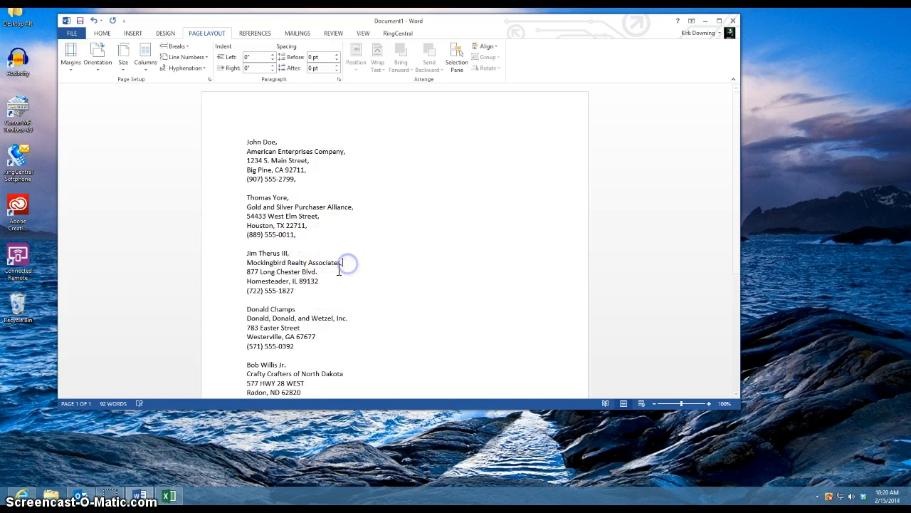
pyautogui.write(',')
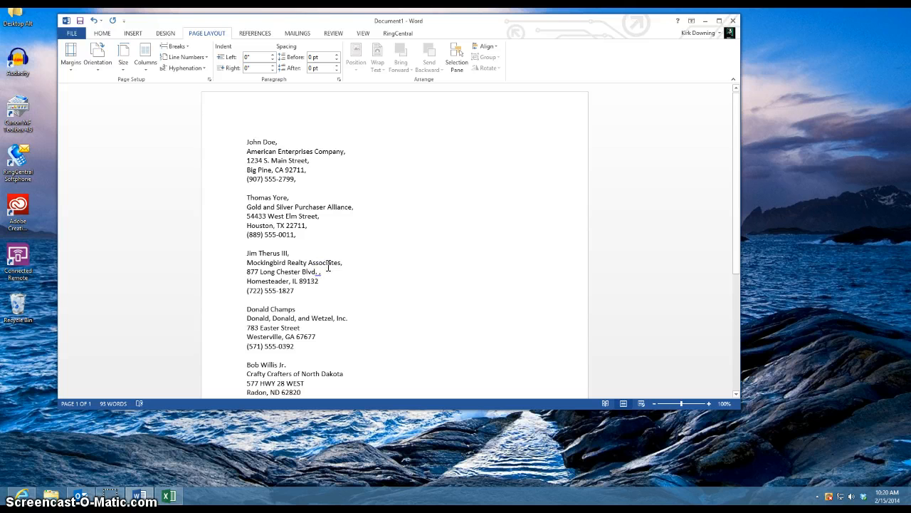
pyautogui.write(',')
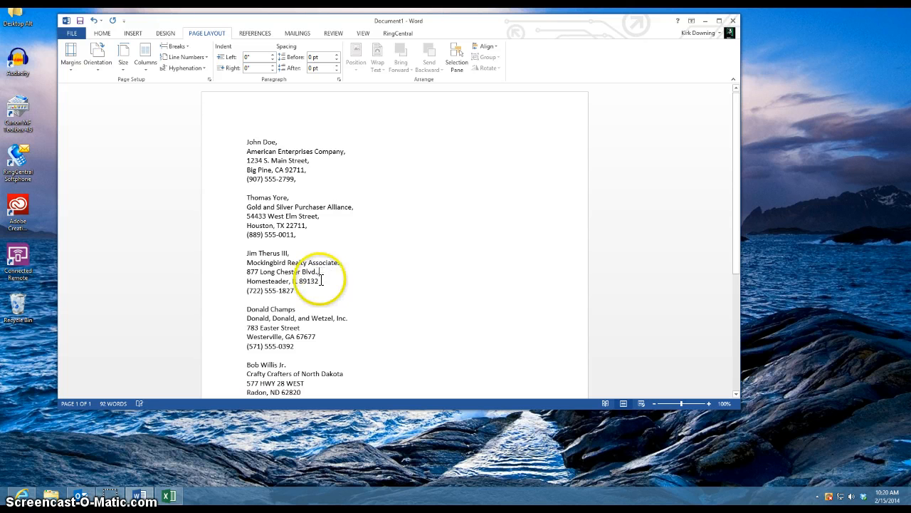
pyautogui.click(322, 280)
pyautogui.write(',')
pyautogui.click(296, 291)
pyautogui.write(',')
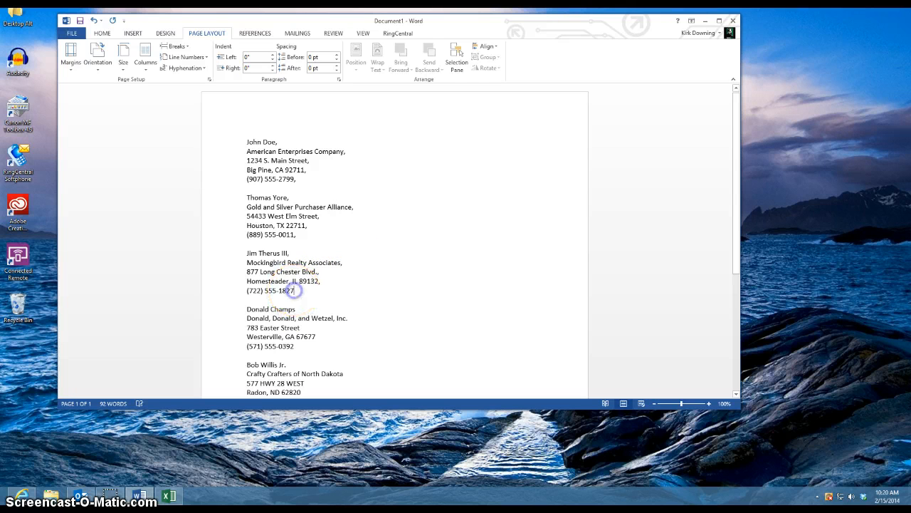
# Delete the last two address blocks, Crafty Crafters of North Dakota and Barkeley Golf Supply Chain.
pyautogui.moveTo(246, 308); pyautogui.dragTo(249, 188)
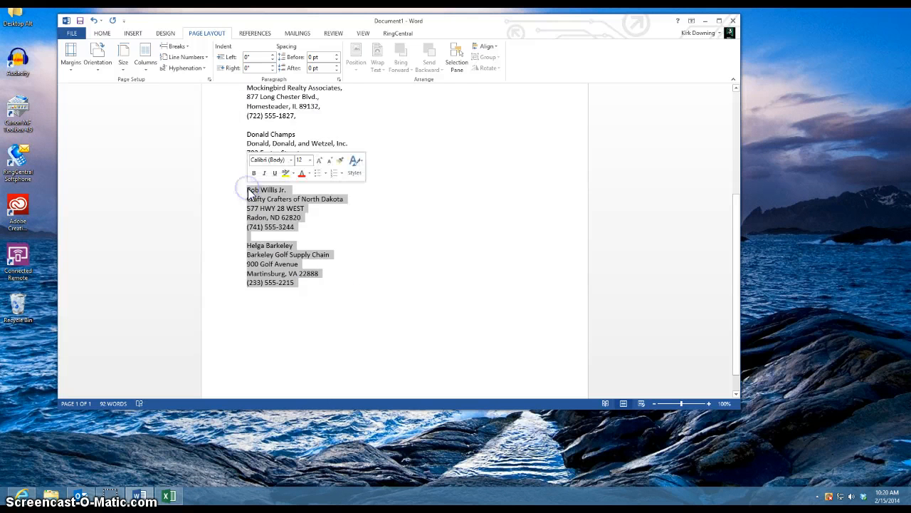
pyautogui.press('Delete')
# Add a comma at the end of every line in the fourth address block, Donald, Donald, and Wetzel, Inc.
pyautogui.scroll(4, 376, 193)
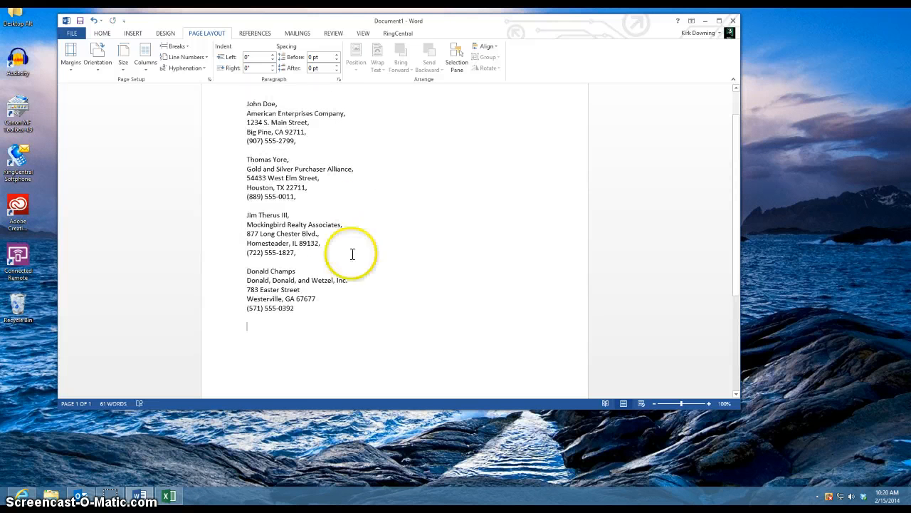
pyautogui.click(296, 271)
pyautogui.write(',')
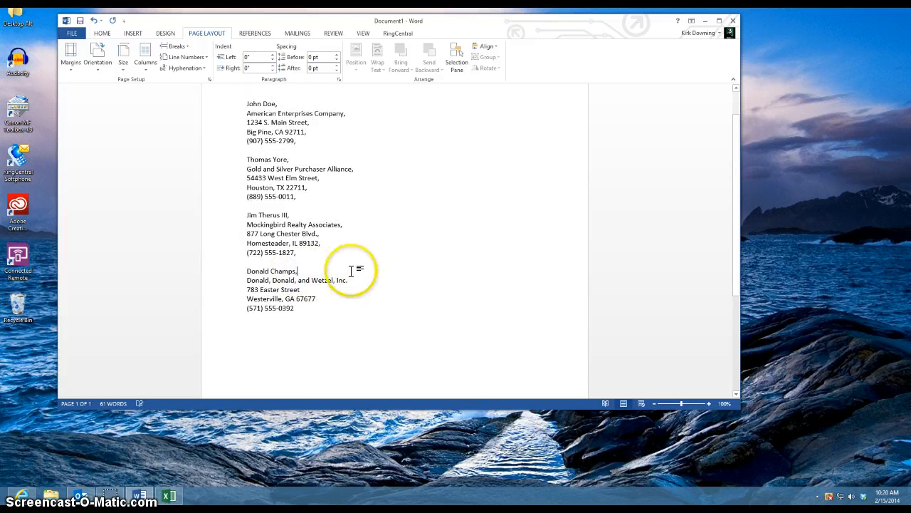
pyautogui.write(',')
pyautogui.click(312, 290)
pyautogui.write(',')
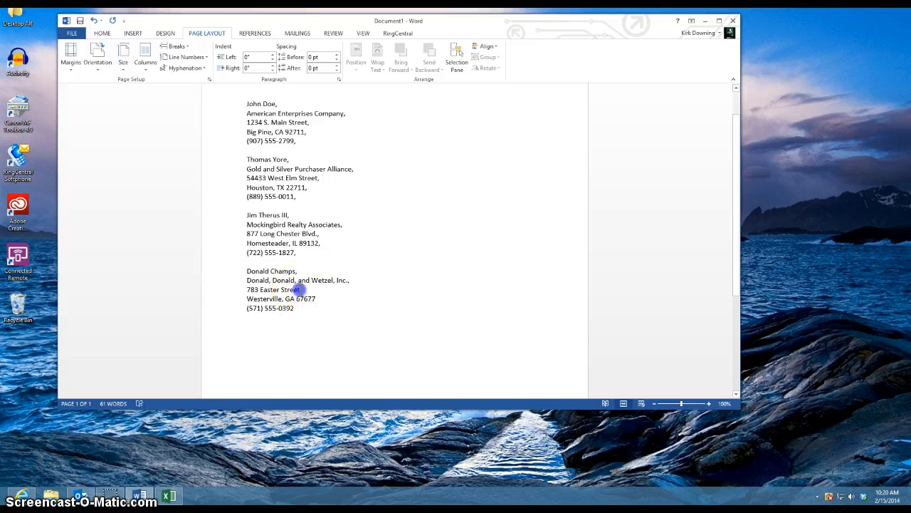
pyautogui.click(326, 298)
pyautogui.click(303, 308)
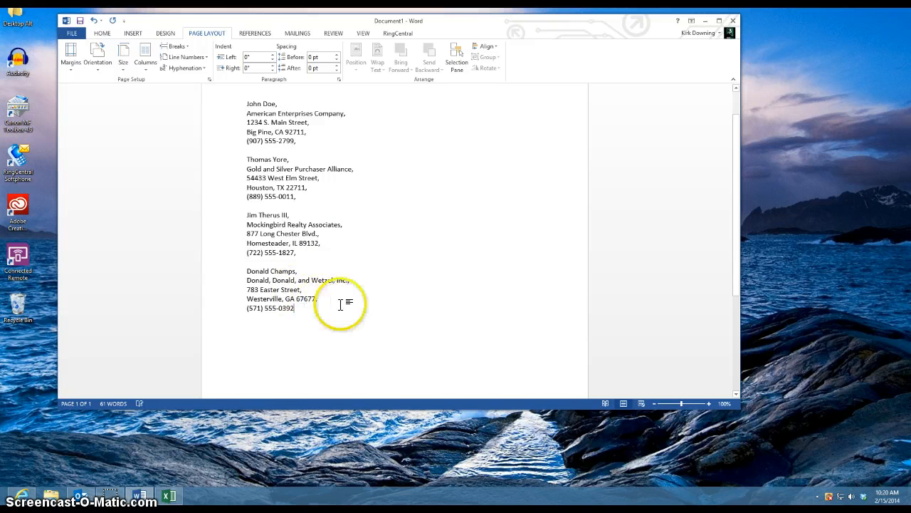
pyautogui.write(',')
# Join all lines of the American Enterprises Company address block into one comma-separated paragraph.
pyautogui.scroll(1, 299, 242)
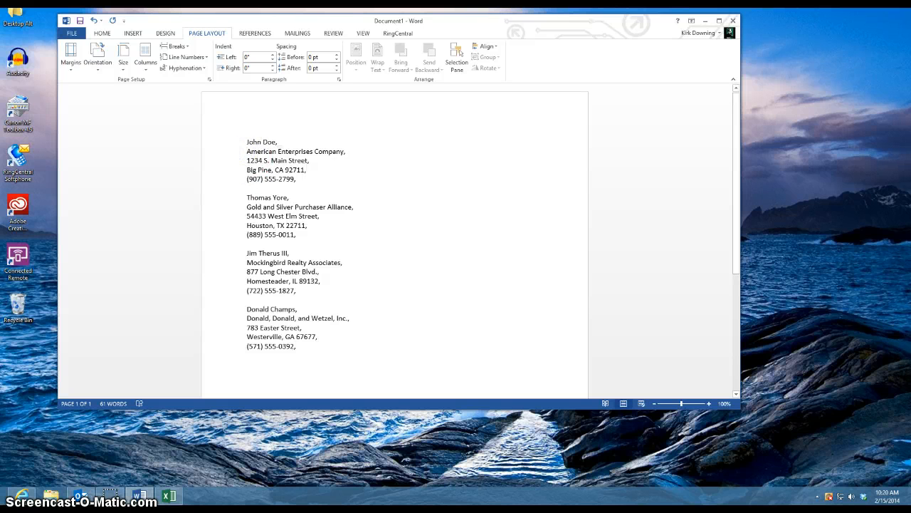
pyautogui.press('BackSpace')
pyautogui.click(246, 151)
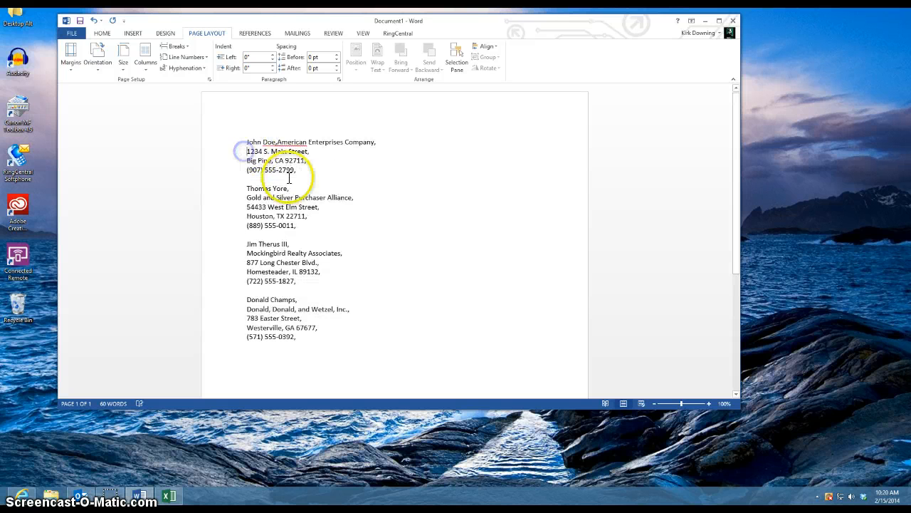
pyautogui.press('BackSpace')
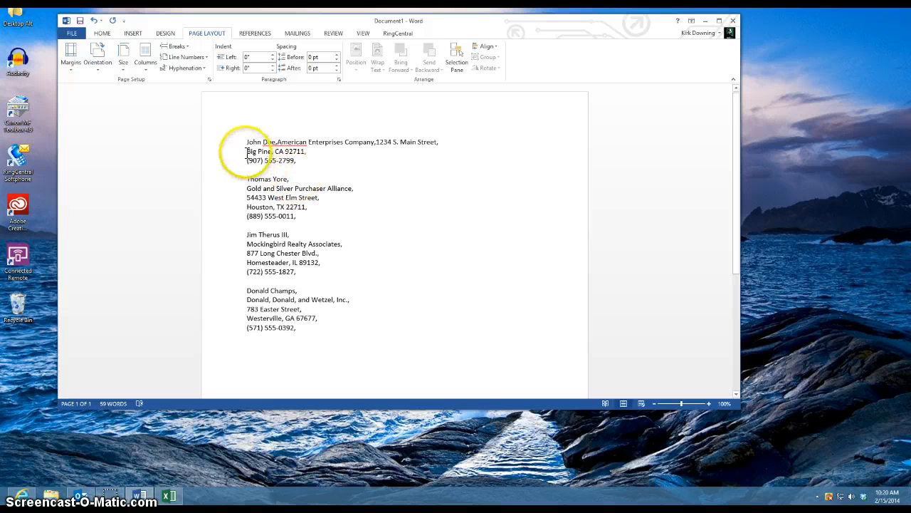
pyautogui.click(247, 151)
pyautogui.press('BackSpace')
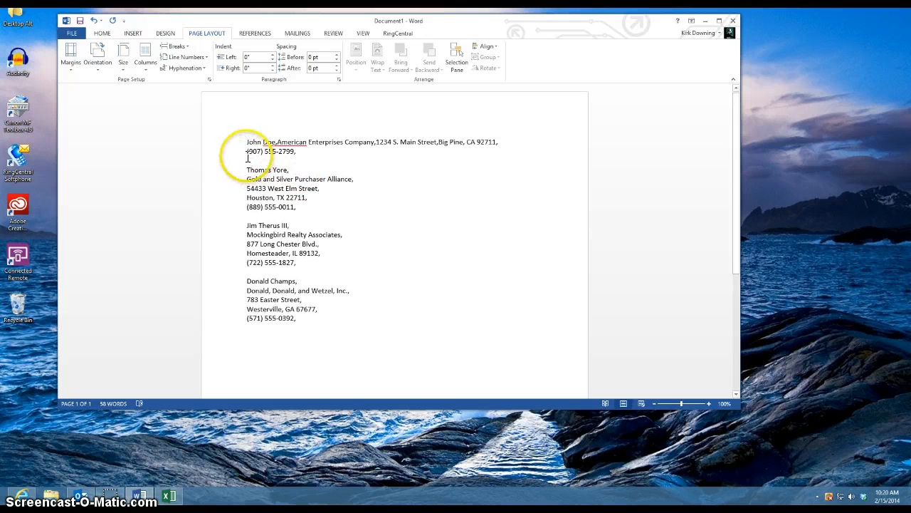
pyautogui.click(246, 151)
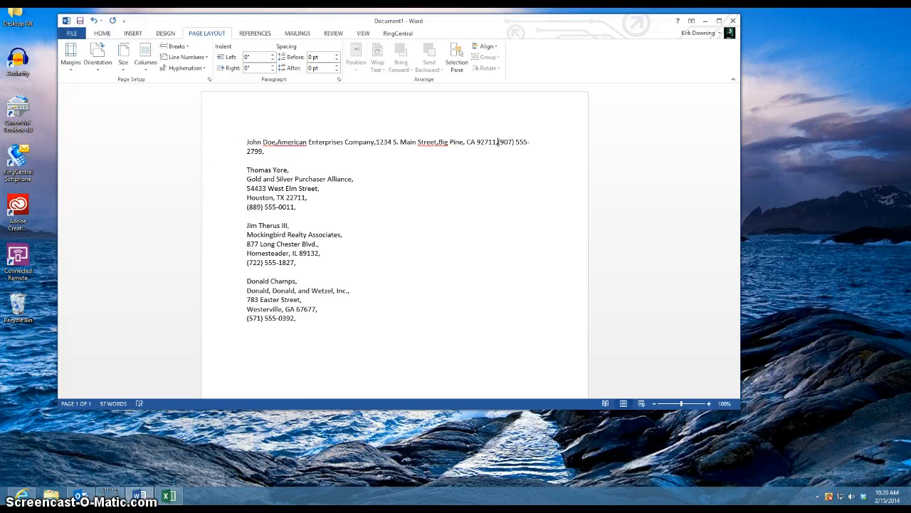
# Remove the blank line above the Gold and Silver Purchaser Alliance address block and join its lines into one comma-separated paragraph.
pyautogui.click(247, 170)
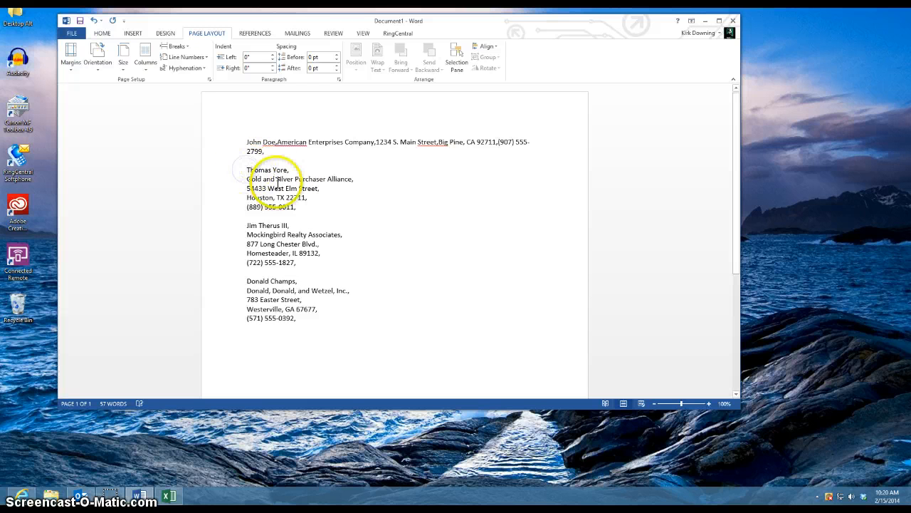
pyautogui.press('BackSpace')
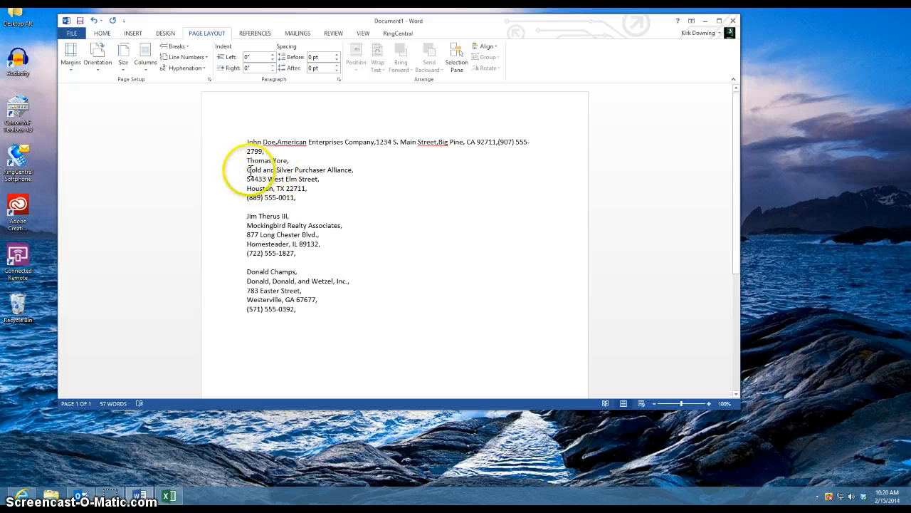
pyautogui.press('BackSpace')
pyautogui.click(247, 169)
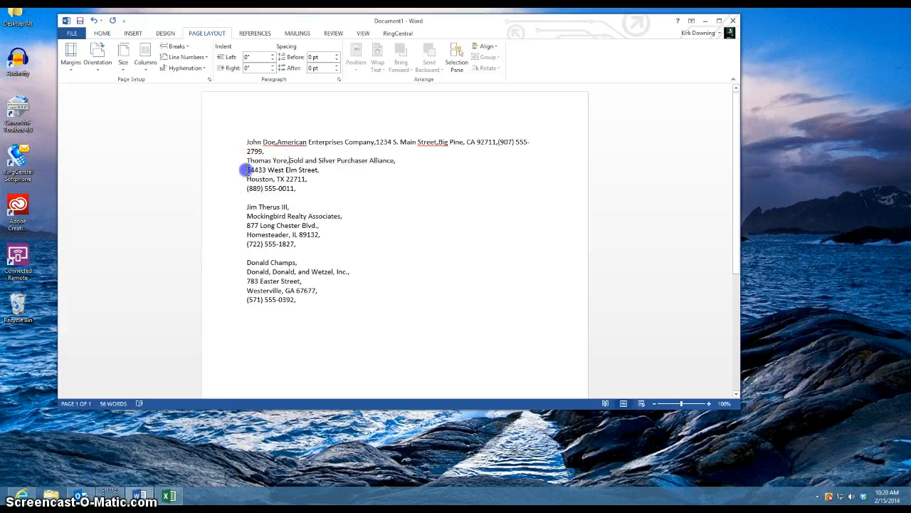
pyautogui.press('BackSpace')
pyautogui.press('BackSpace')
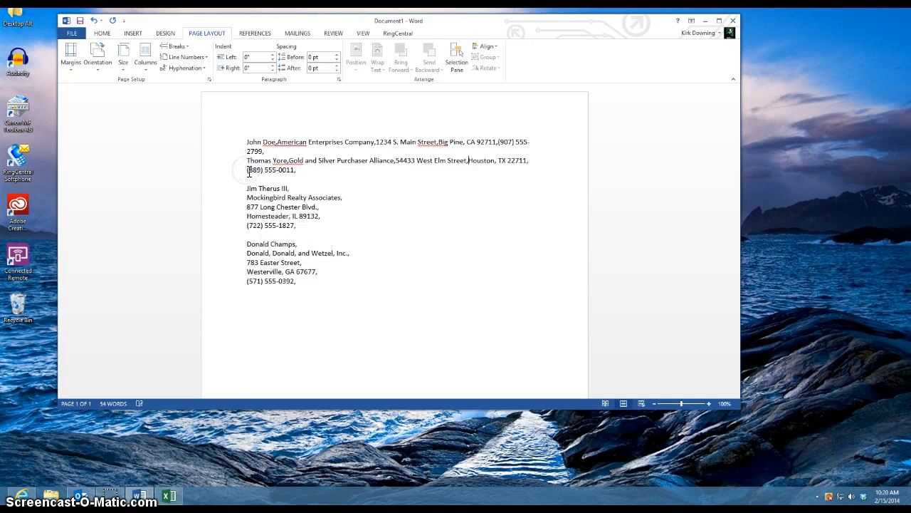
pyautogui.press('BackSpace')
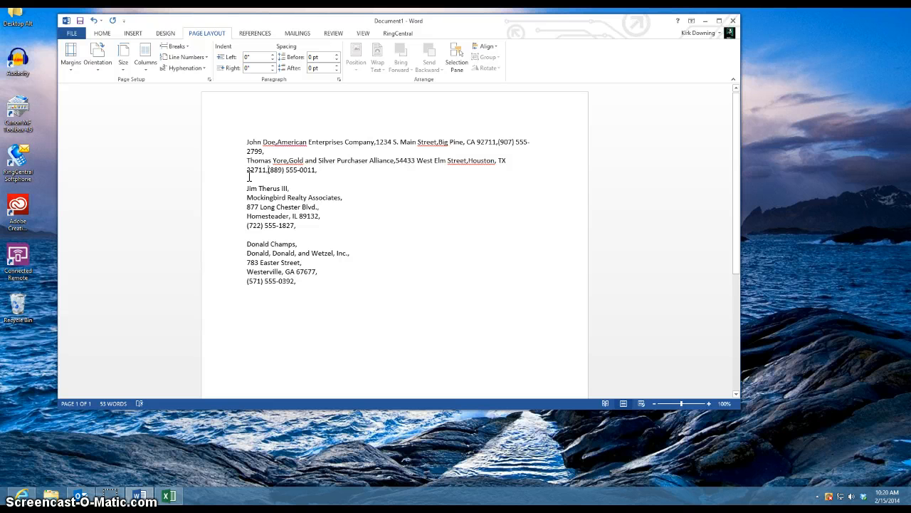
# Remove the blank line above the Mockingbird Realty Associates address block and join its lines into one comma-separated paragraph.
pyautogui.press('BackSpace')
pyautogui.click(247, 188)
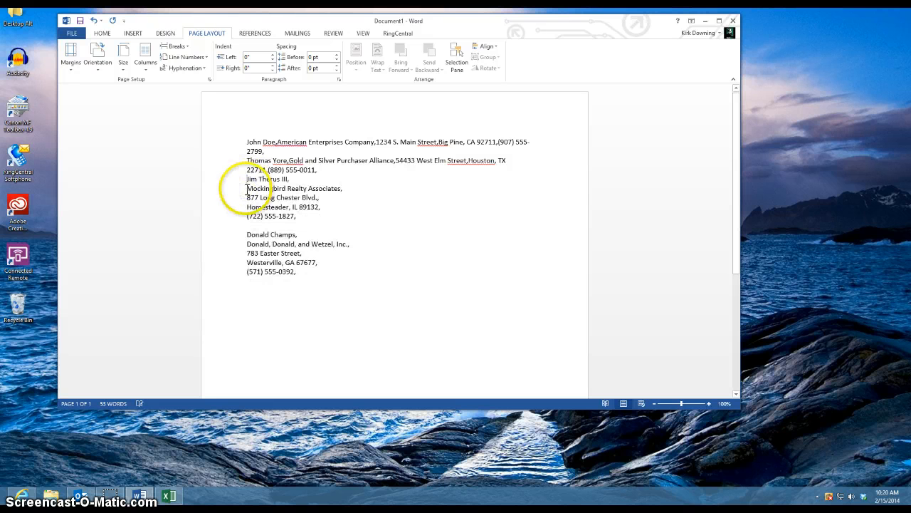
pyautogui.press('BackSpace')
pyautogui.press('BackSpace')
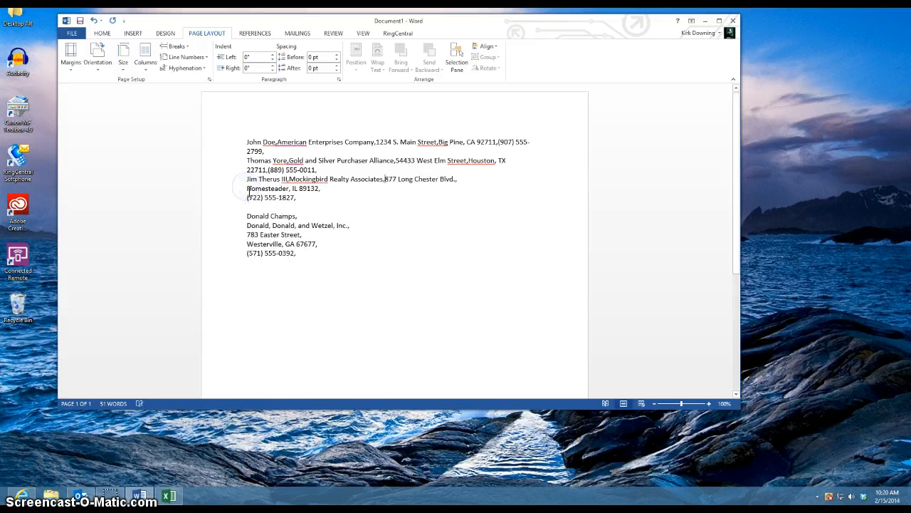
pyautogui.press('BackSpace')
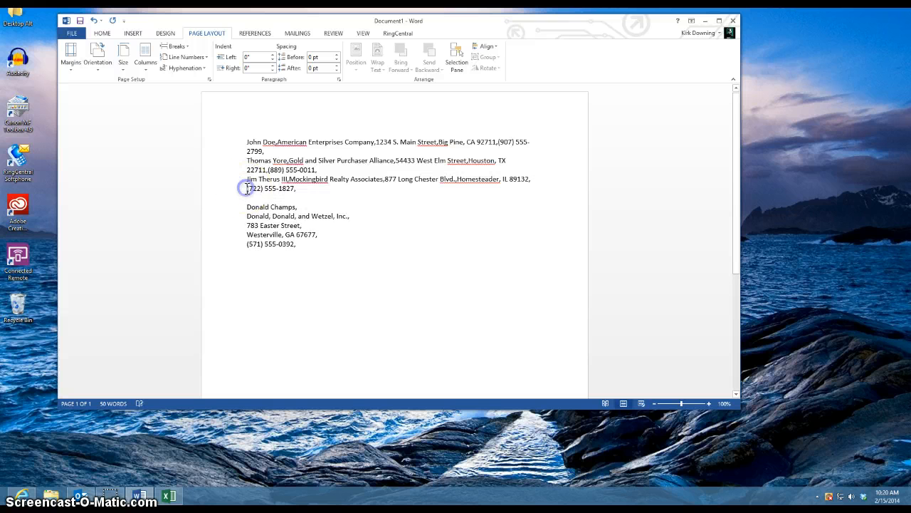
pyautogui.press('BackSpace')
# Remove the blank line above the Donald, Donald, and Wetzel, Inc. address block and join its lines into one comma-separated paragraph.
pyautogui.click(245, 207)
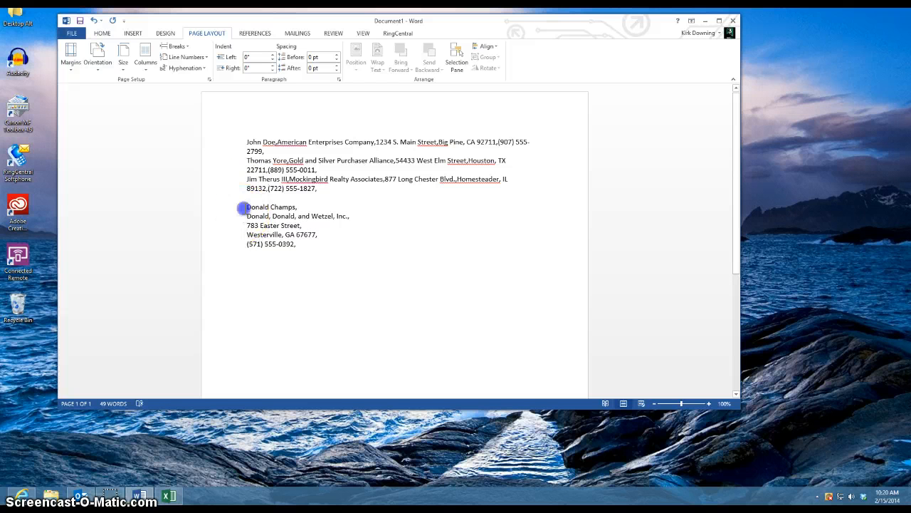
pyautogui.press('BackSpace')
pyautogui.click(246, 206)
pyautogui.press('BackSpace')
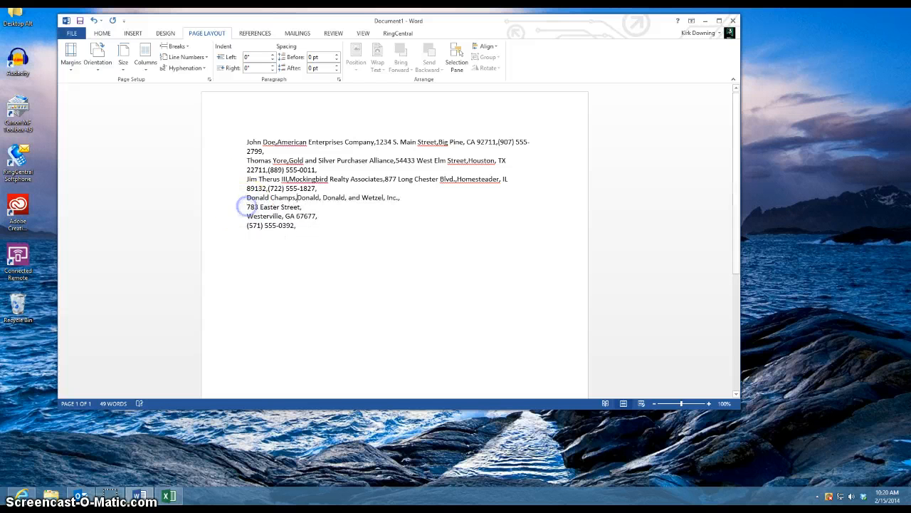
pyautogui.press('BackSpace')
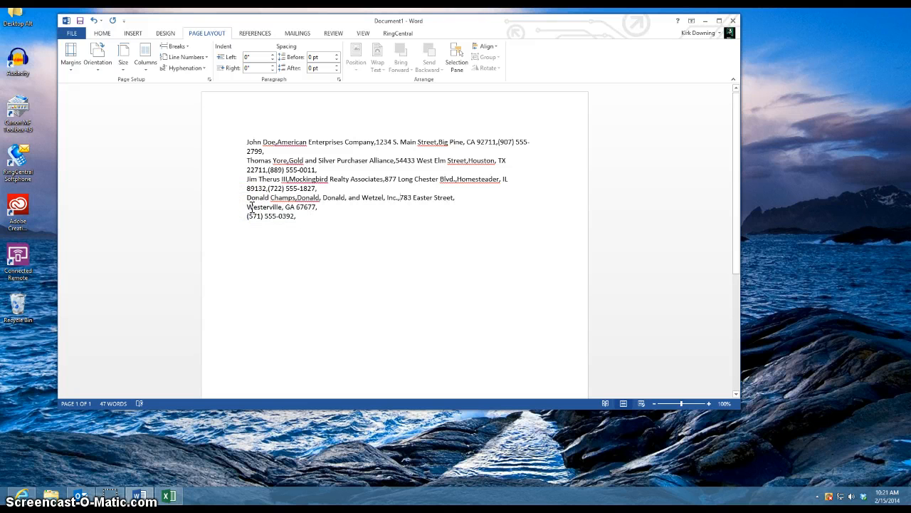
pyautogui.click(247, 207)
pyautogui.press('BackSpace')
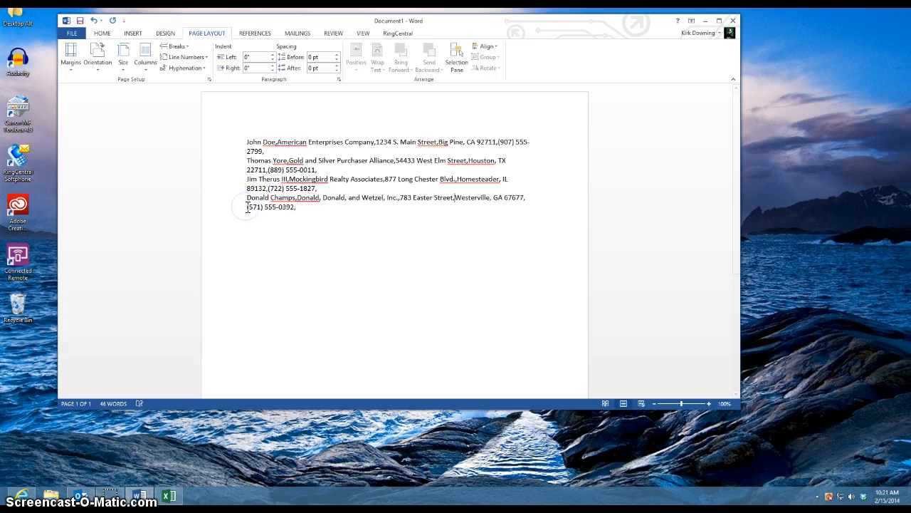
pyautogui.click(246, 208)
pyautogui.press('BackSpace')
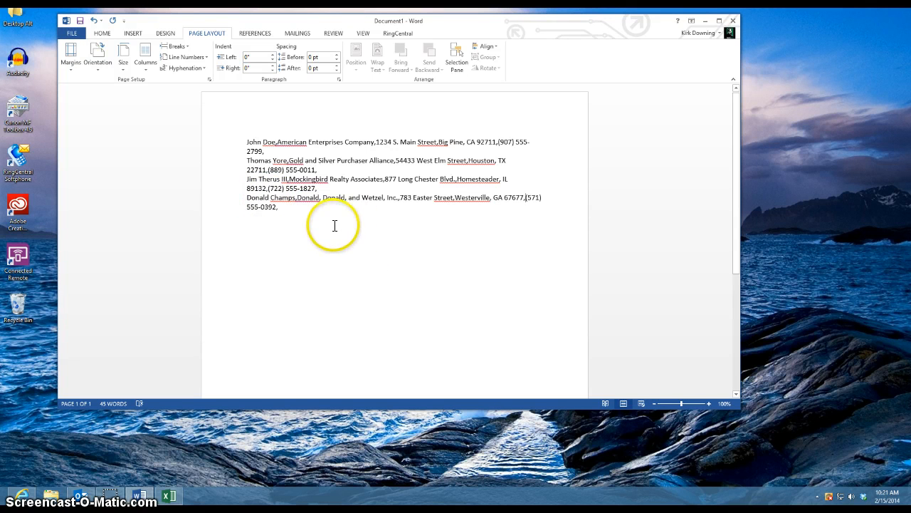
# Save the document to the Desktop as a Plain Text file under the suggested name, with Windows (Default) encoding.
pyautogui.click(71, 34)
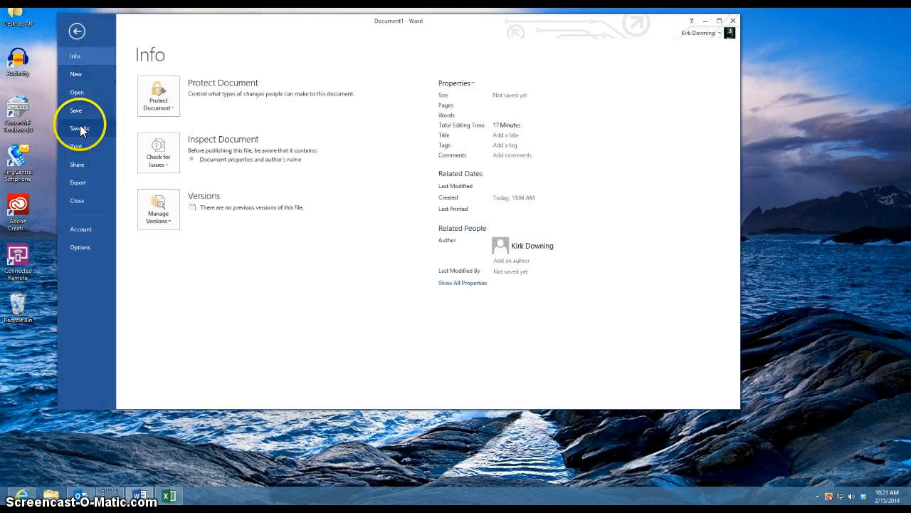
pyautogui.click(80, 128)
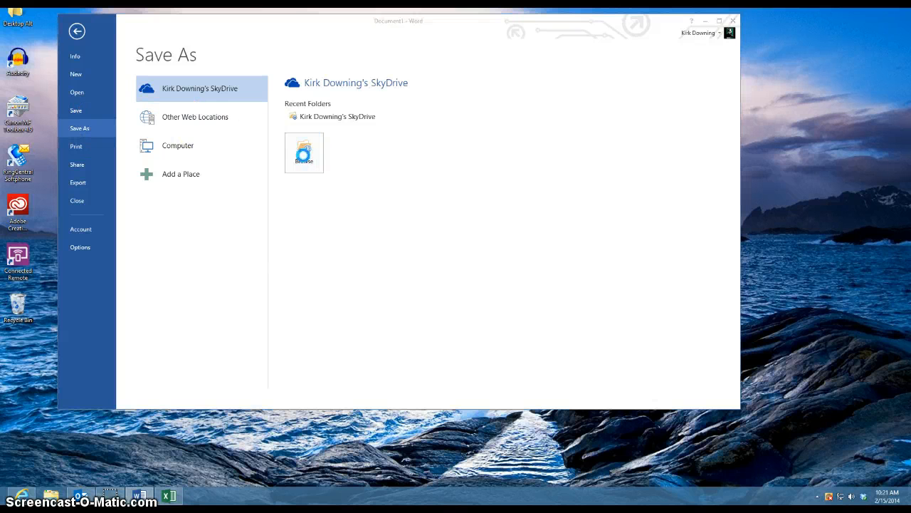
pyautogui.click(118, 126)
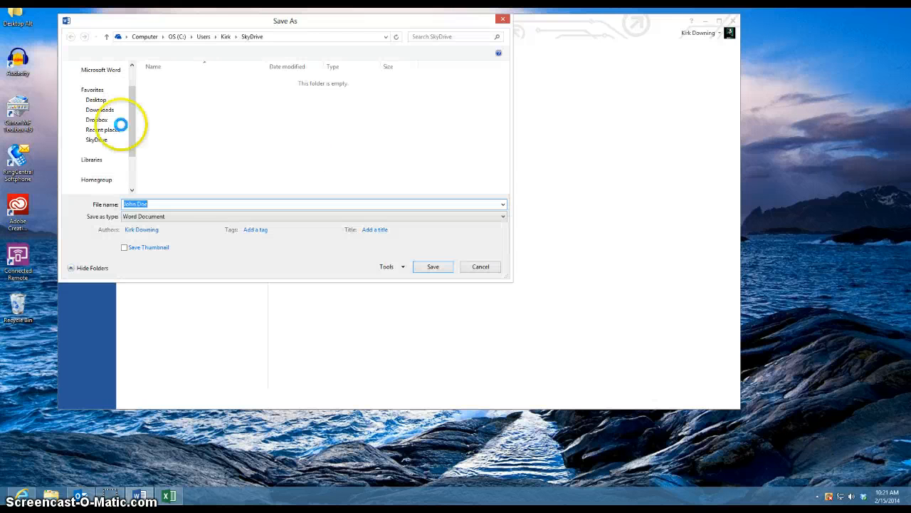
pyautogui.scroll(-3, 119, 128)
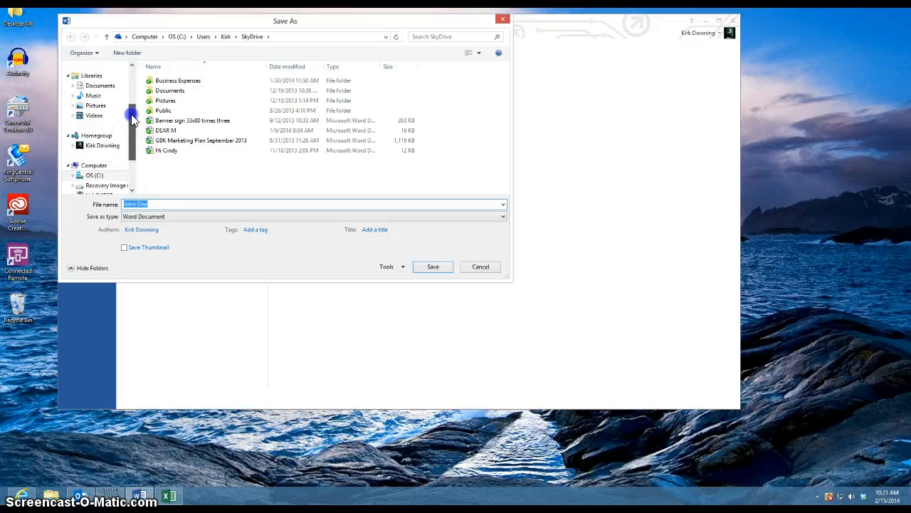
pyautogui.scroll(5, 133, 120)
pyautogui.click(100, 99)
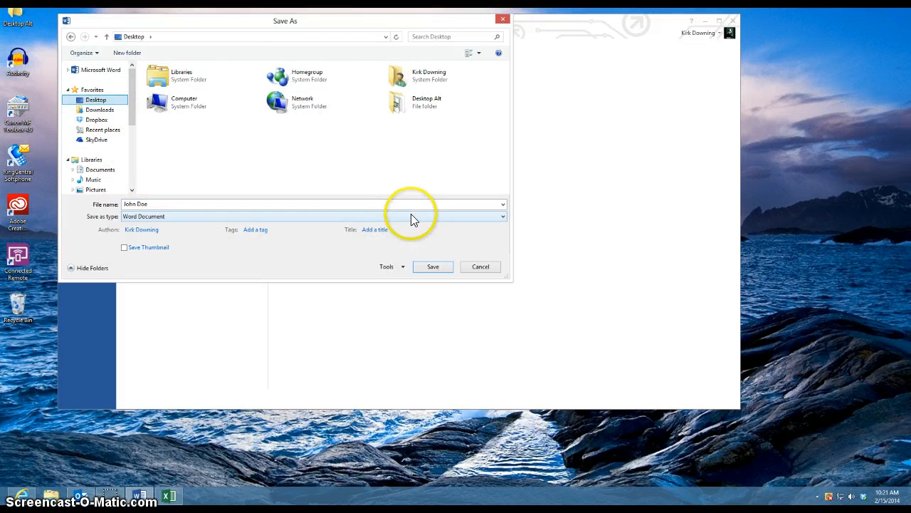
pyautogui.click(495, 219)
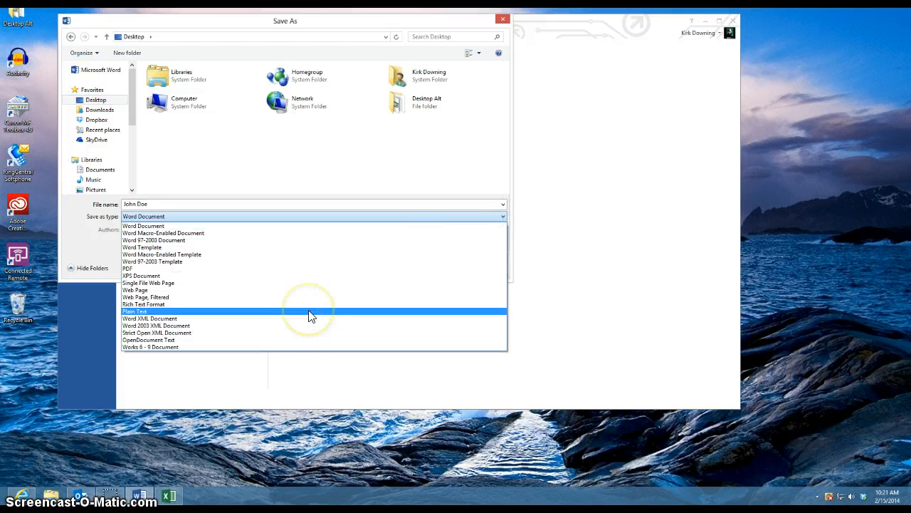
pyautogui.click(310, 312)
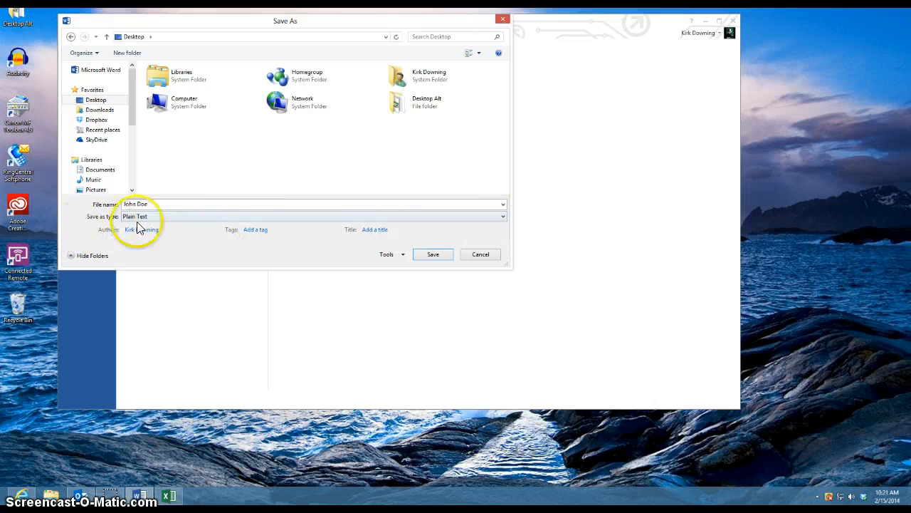
pyautogui.click(446, 255)
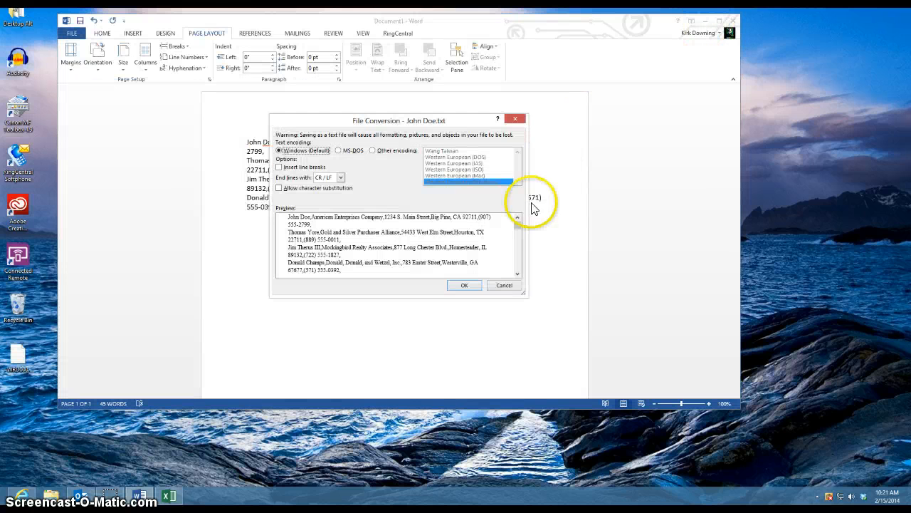
pyautogui.click(471, 286)
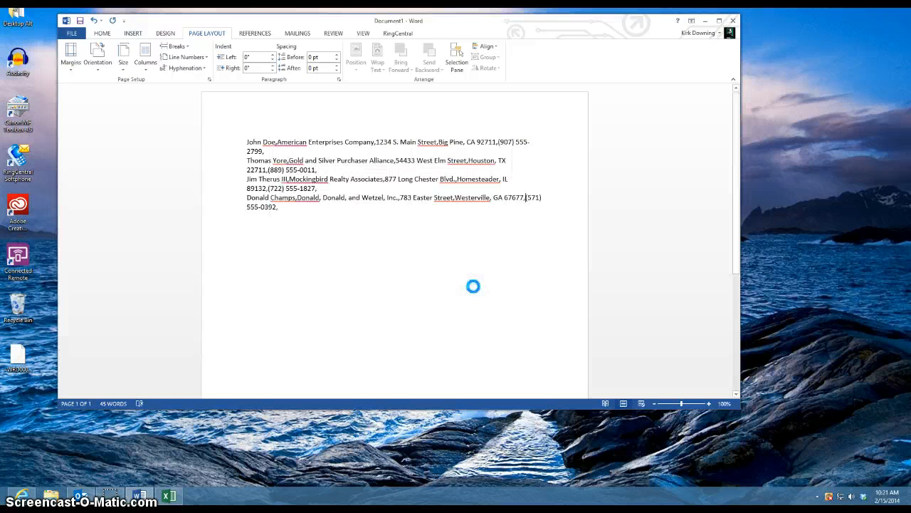
# Switch to the blank Excel workbook and start a text import of the saved contact file from the Desktop.
pyautogui.click(705, 24)
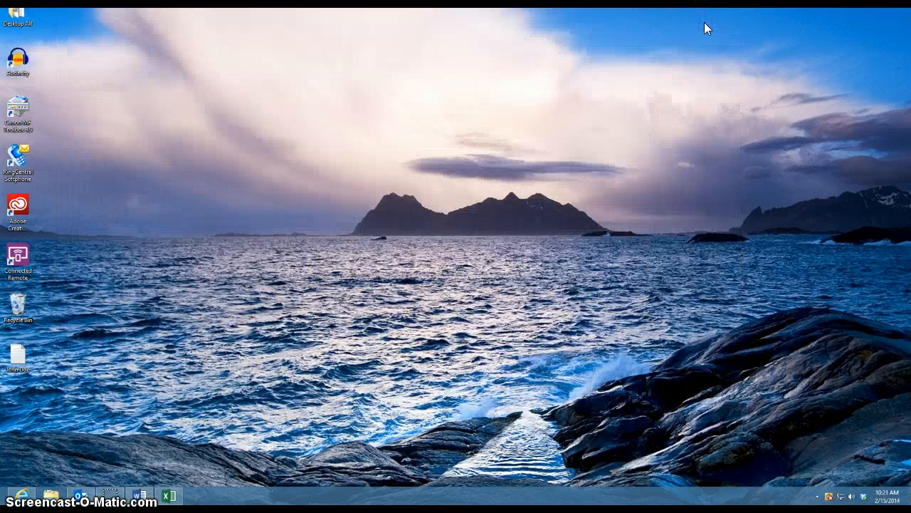
pyautogui.click(169, 497)
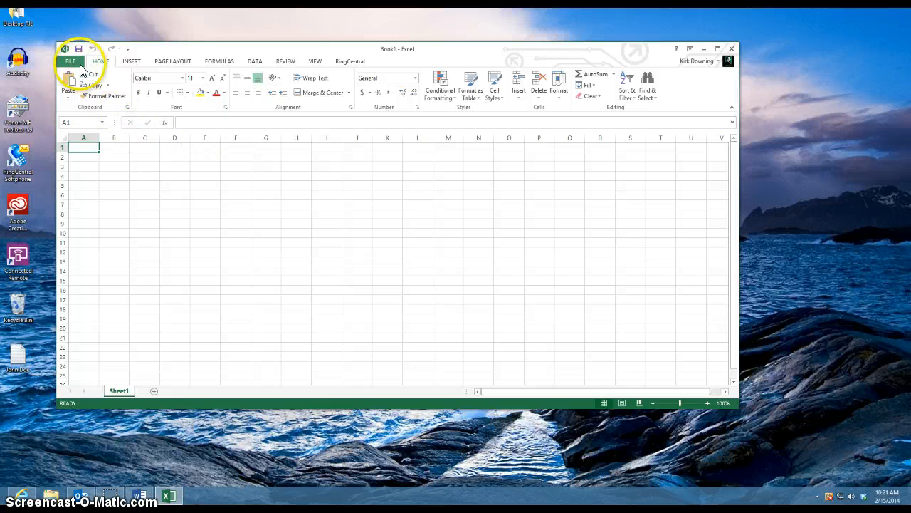
pyautogui.click(254, 62)
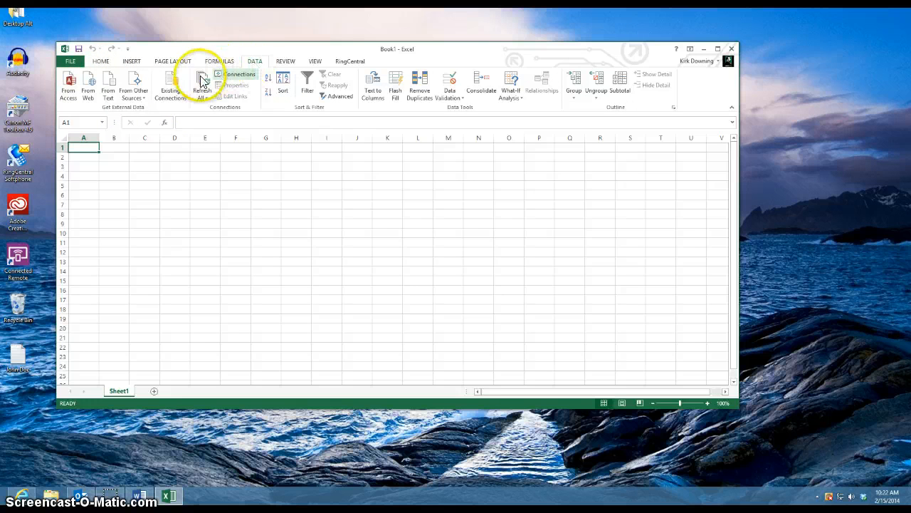
pyautogui.click(106, 88)
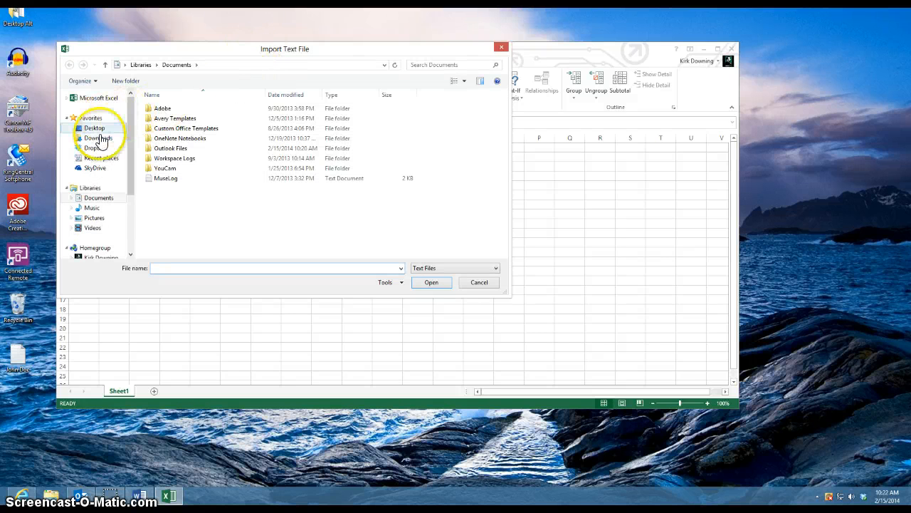
pyautogui.click(96, 130)
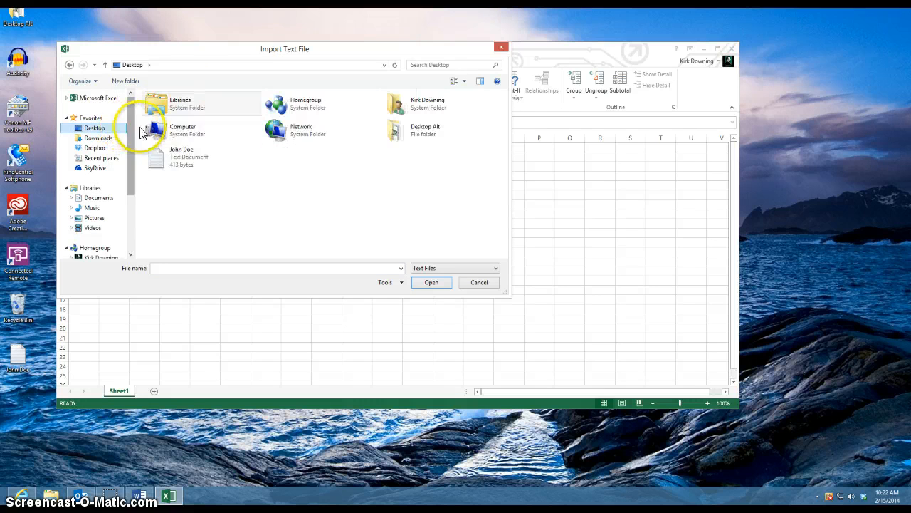
pyautogui.click(208, 162)
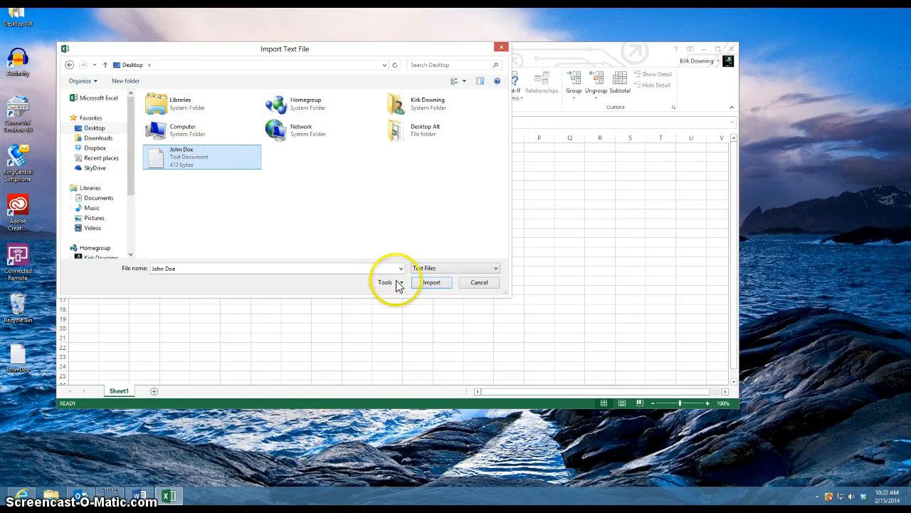
pyautogui.click(434, 283)
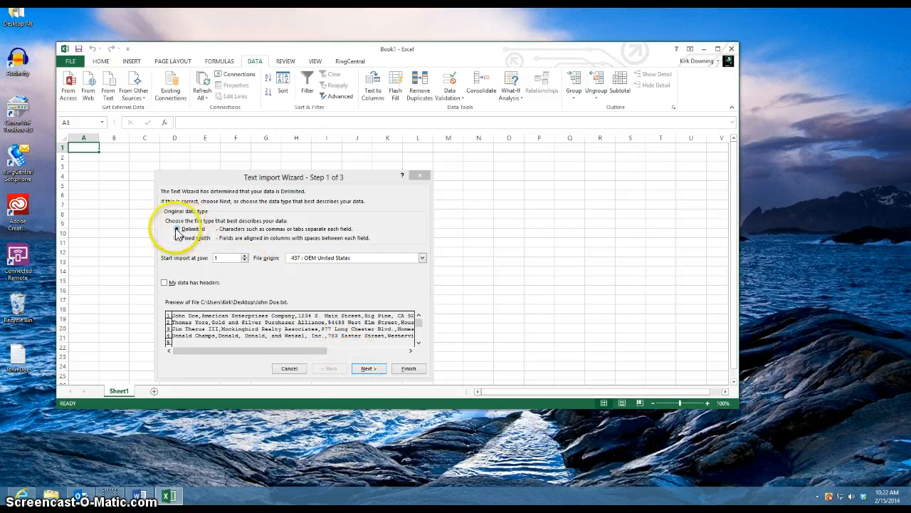
# Import the file as delimited text with Comma as the only delimiter, placing the data in the existing worksheet at cell A1.
pyautogui.click(367, 368)
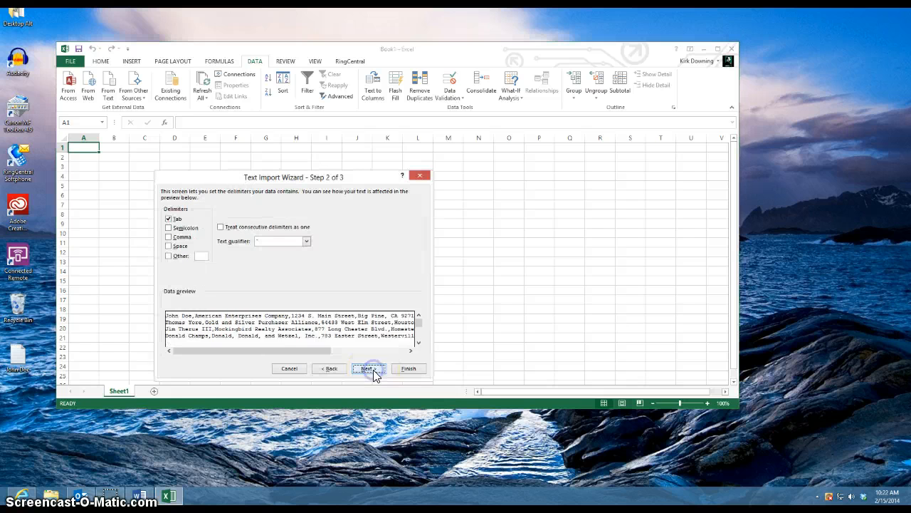
pyautogui.click(170, 236)
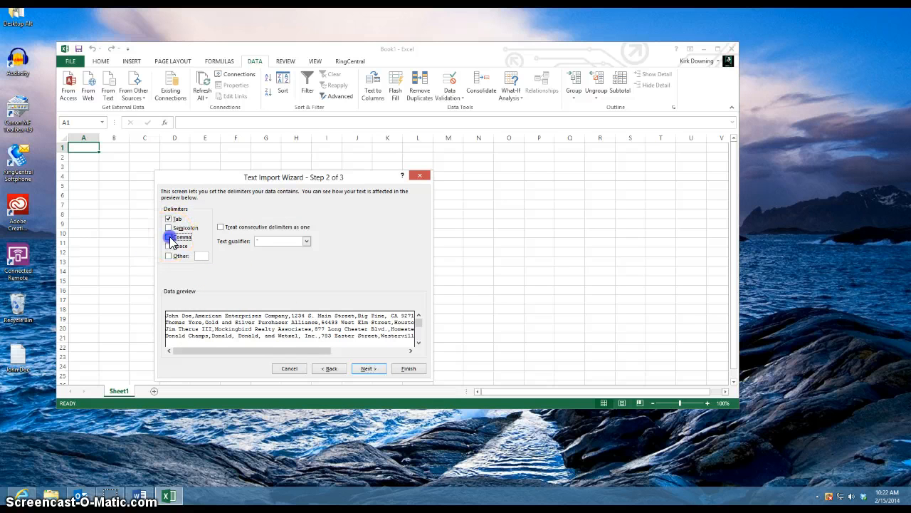
pyautogui.click(169, 219)
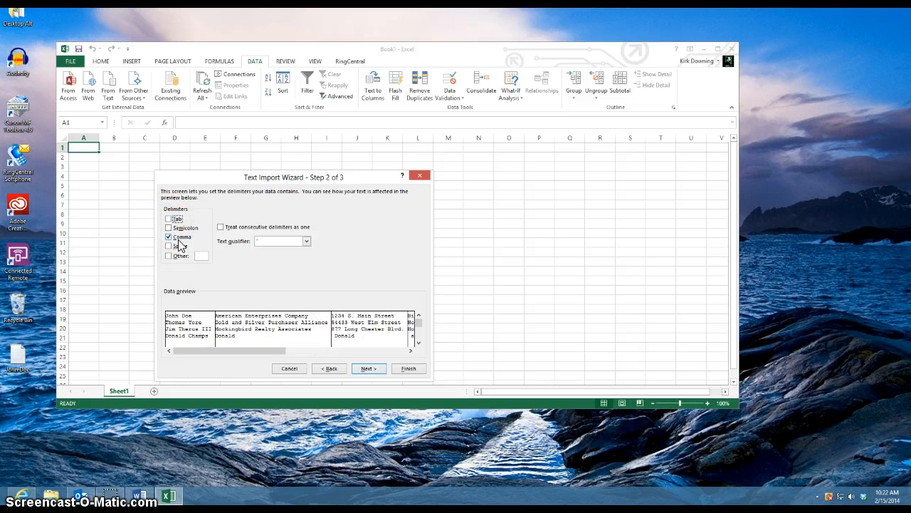
pyautogui.click(410, 372)
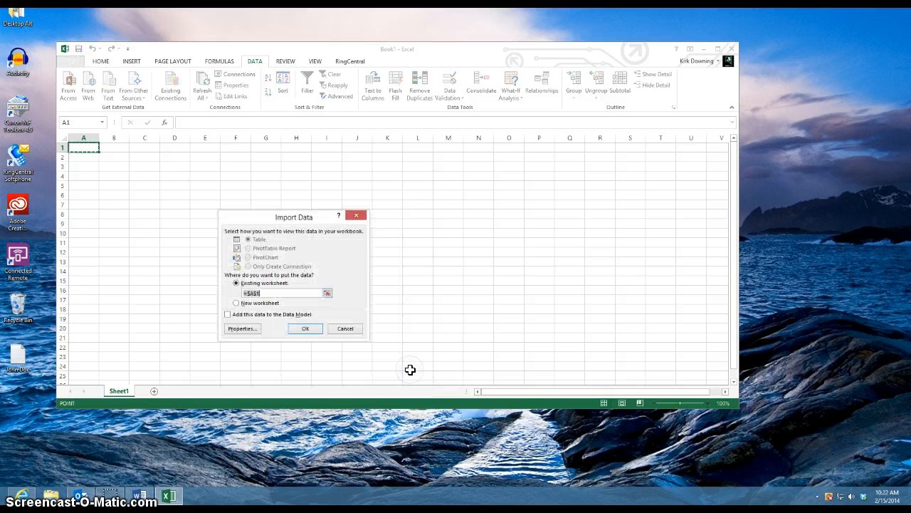
pyautogui.click(305, 328)
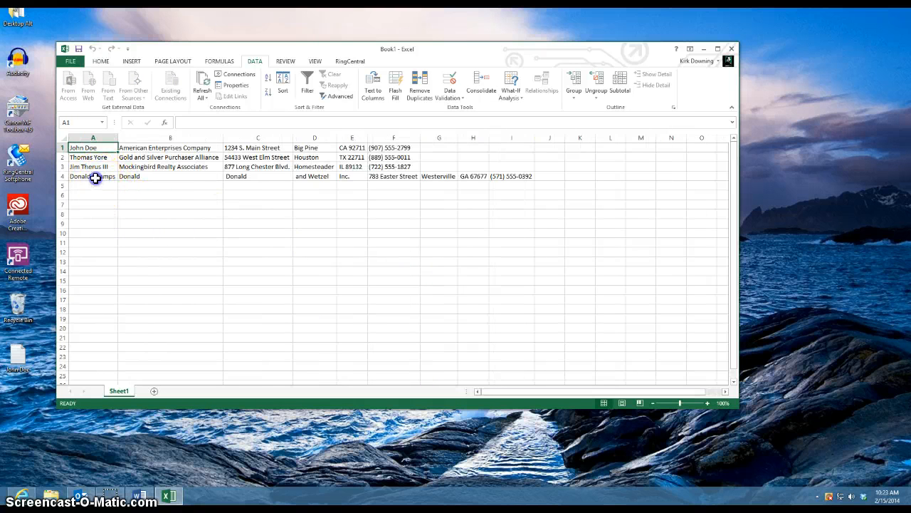
# Compare the imported fourth row, running through column I, with the first three rows, which occupy columns A to F.
pyautogui.moveTo(95, 178); pyautogui.dragTo(521, 179)
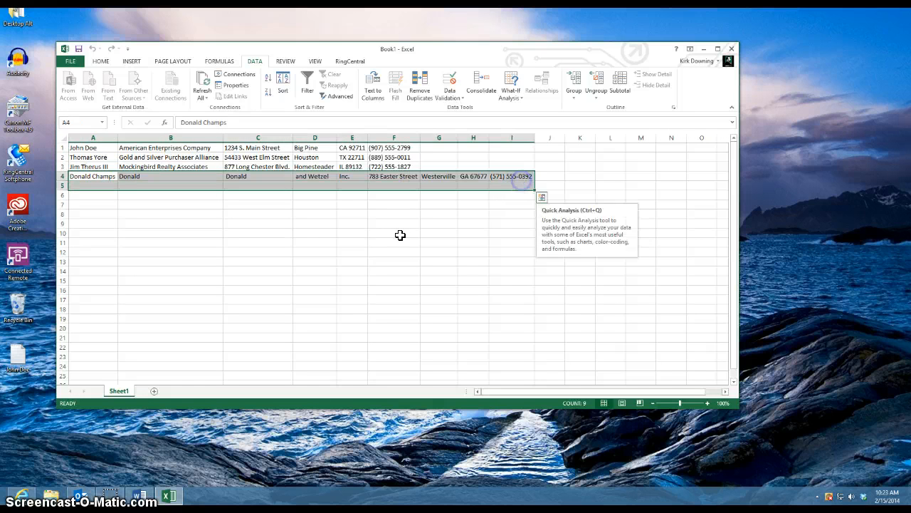
pyautogui.click(400, 235)
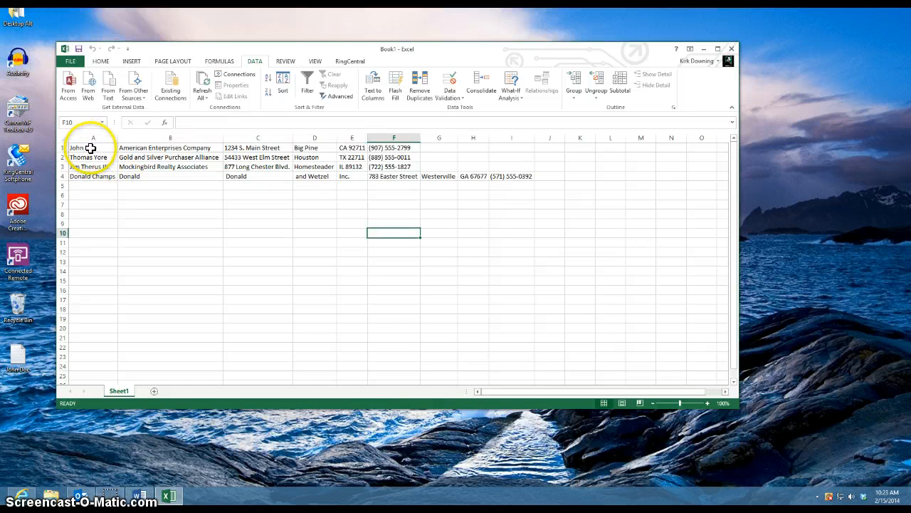
pyautogui.moveTo(91, 147); pyautogui.dragTo(414, 166)
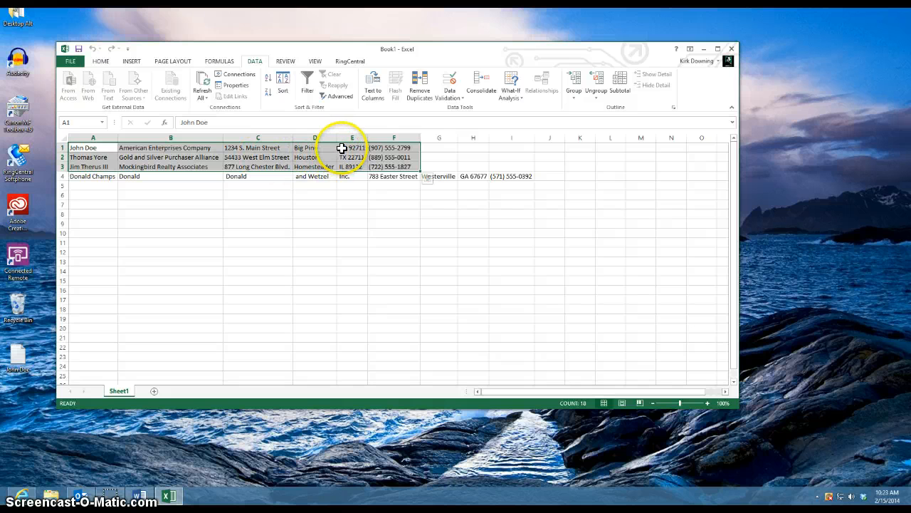
pyautogui.click(445, 157)
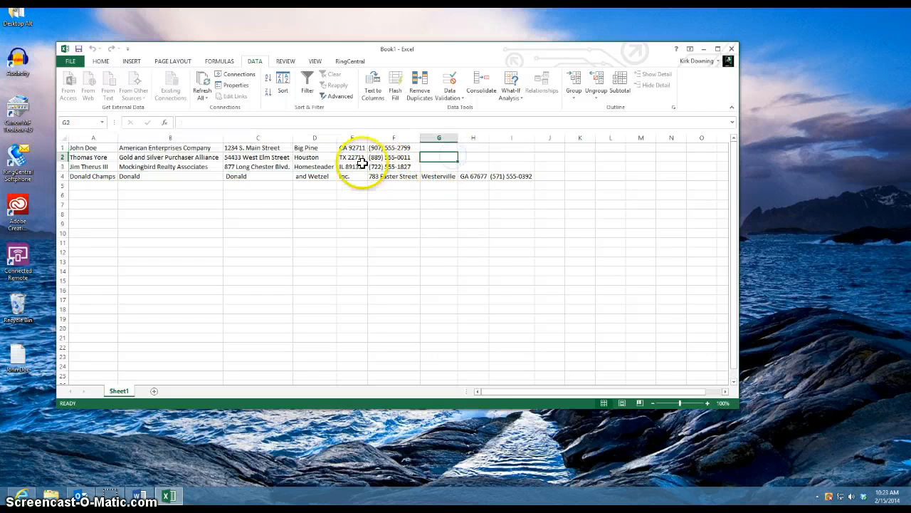
# Close the Excel workbook without saving it and switch back to the Word contact document.
pyautogui.click(731, 49)
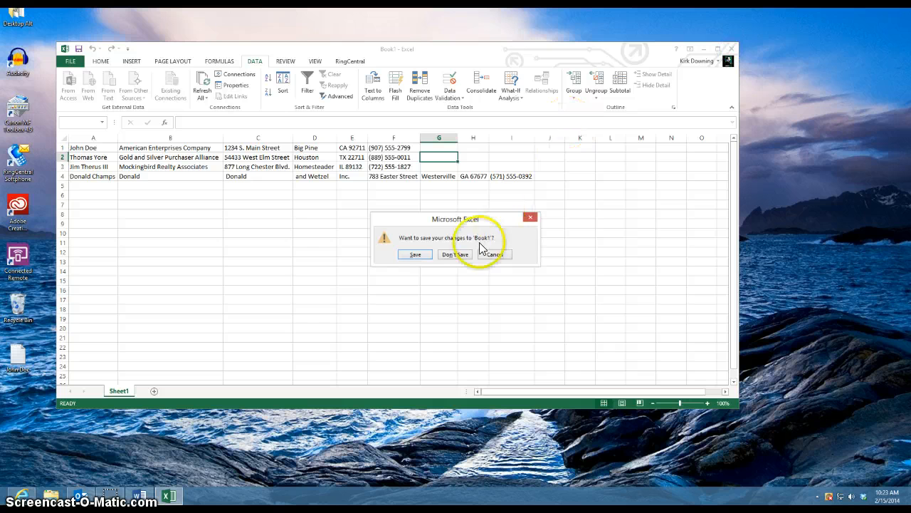
pyautogui.click(457, 255)
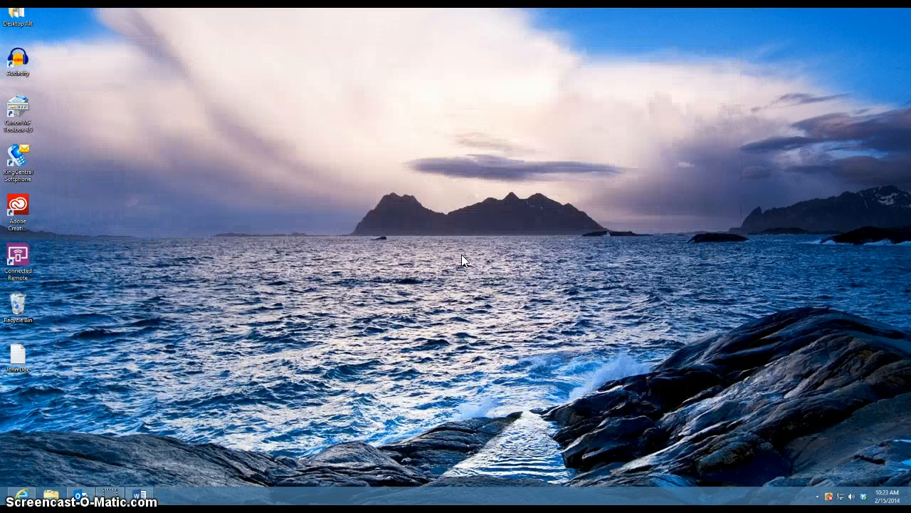
pyautogui.click(139, 493)
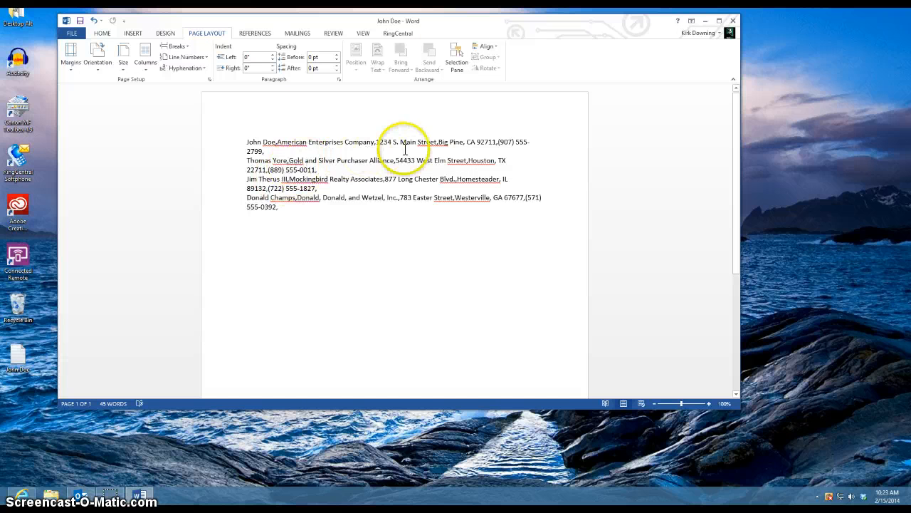
# Separate the state and ZIP code with a comma in the first two records, and remove the space before TX.
pyautogui.doubleClick(474, 141)
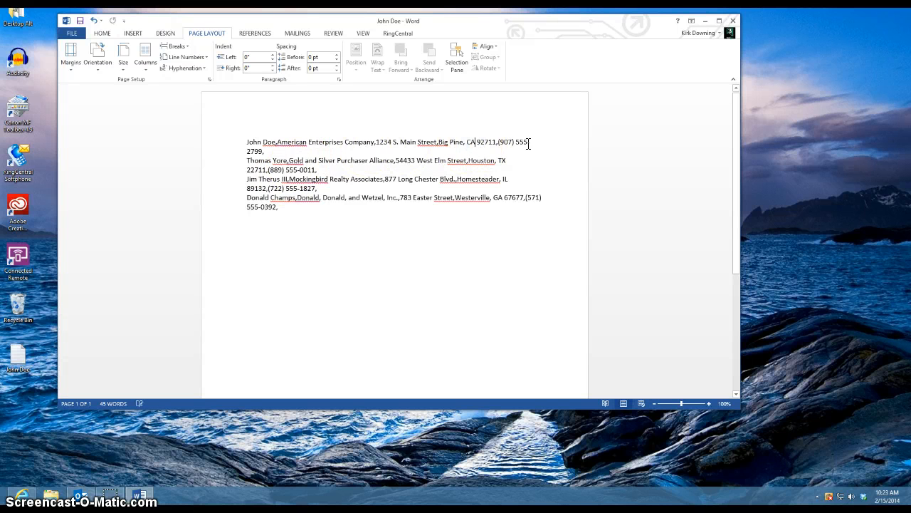
pyautogui.click(478, 141)
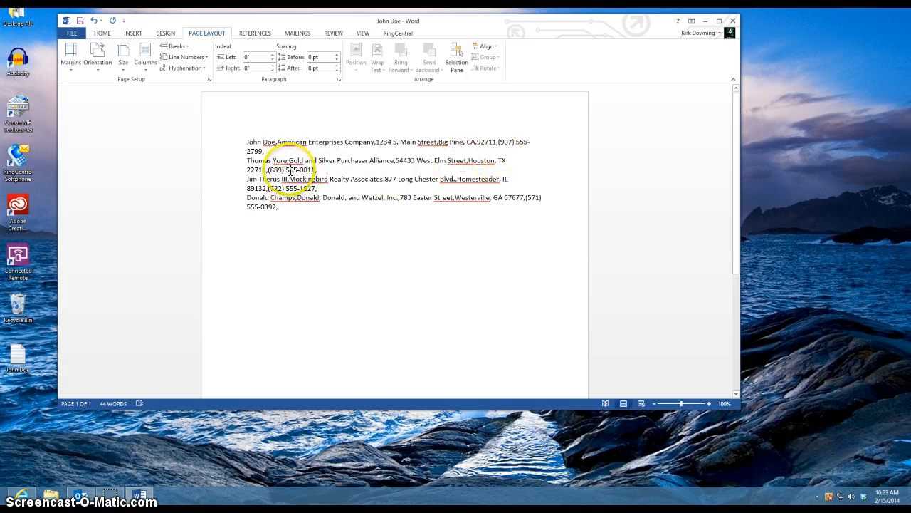
pyautogui.click(501, 160)
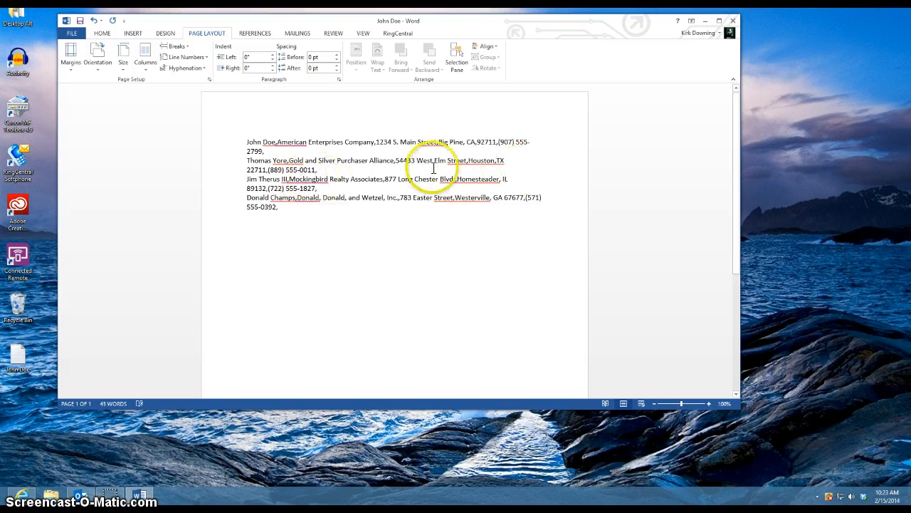
pyautogui.click(497, 160)
pyautogui.press('BackSpace')
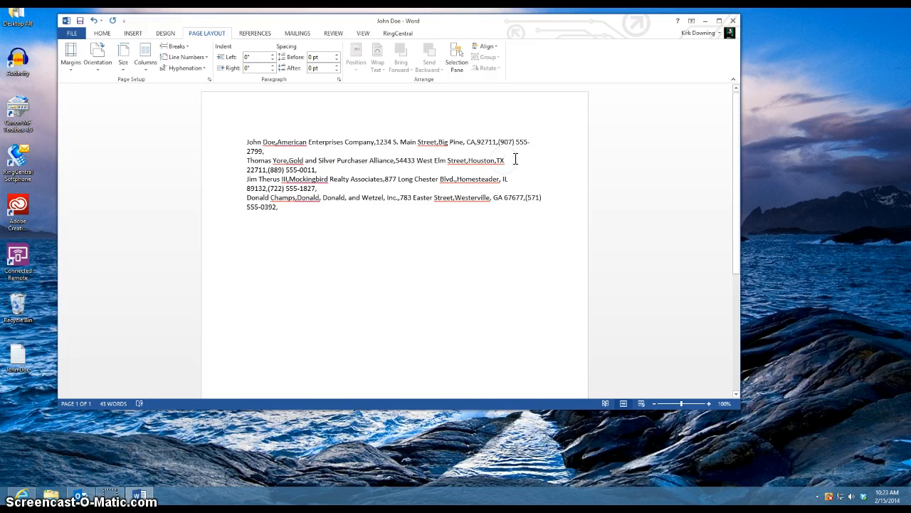
pyautogui.click(247, 169)
pyautogui.press('BackSpace')
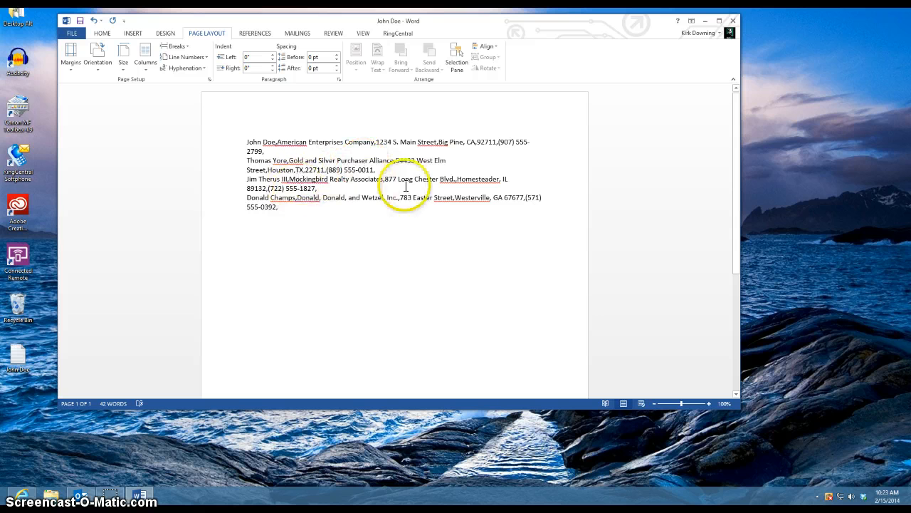
# In the third record, remove the space before IL and separate IL from the ZIP code with only a comma.
pyautogui.click(503, 175)
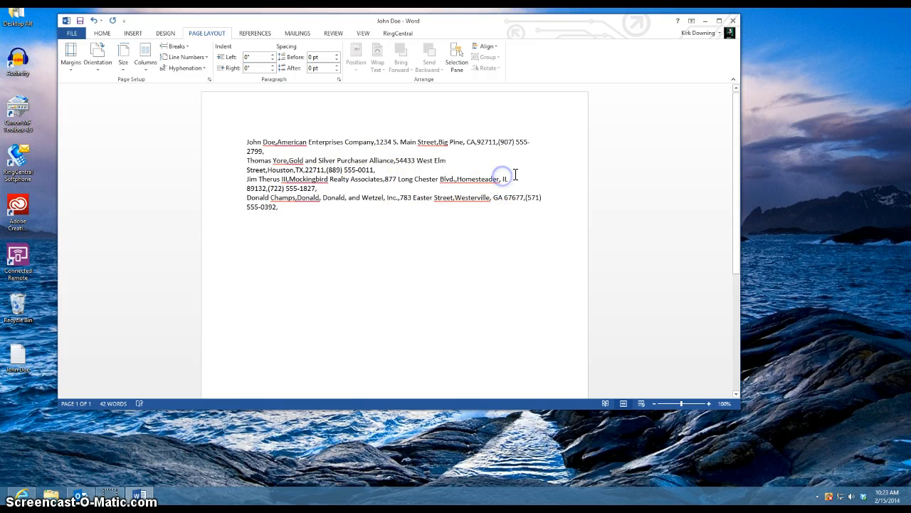
pyautogui.click(507, 178)
pyautogui.write(',')
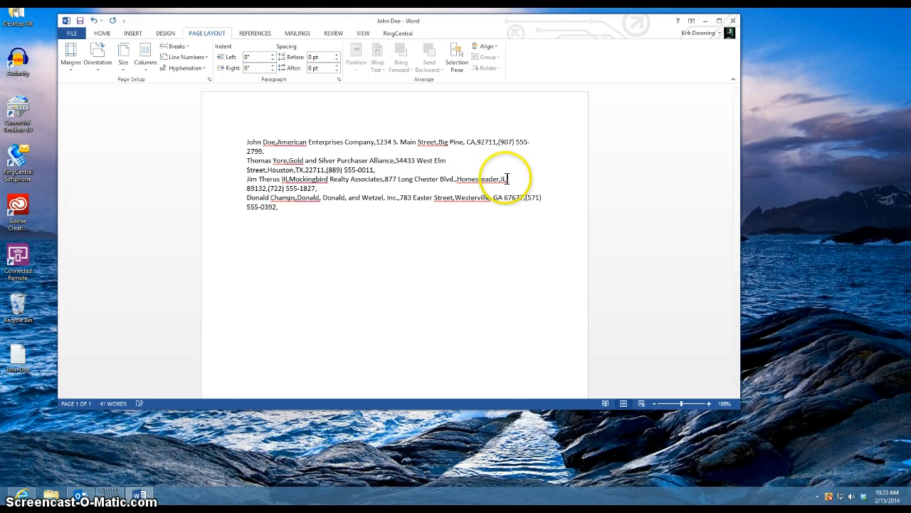
pyautogui.click(245, 188)
pyautogui.press('BackSpace')
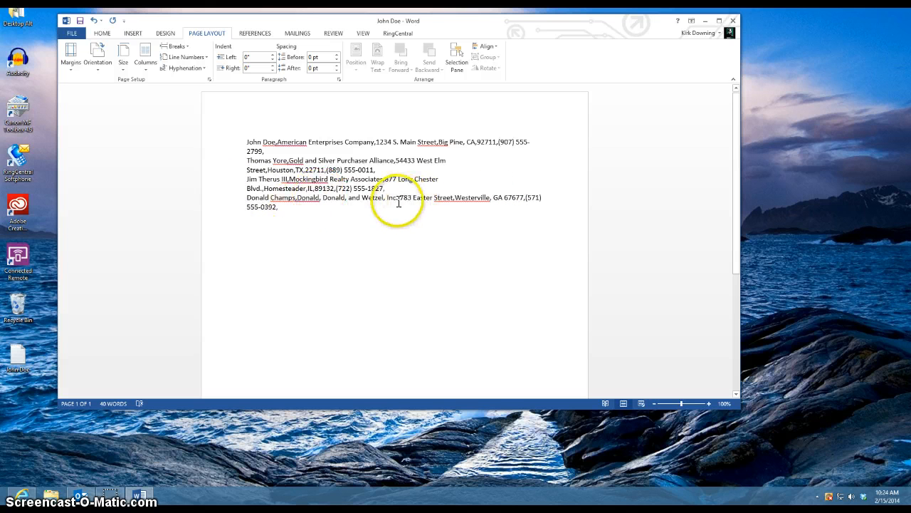
# Insert a blank line above the last record, add a comma after its state GA, and remove the space before GA.
pyautogui.click(246, 199)
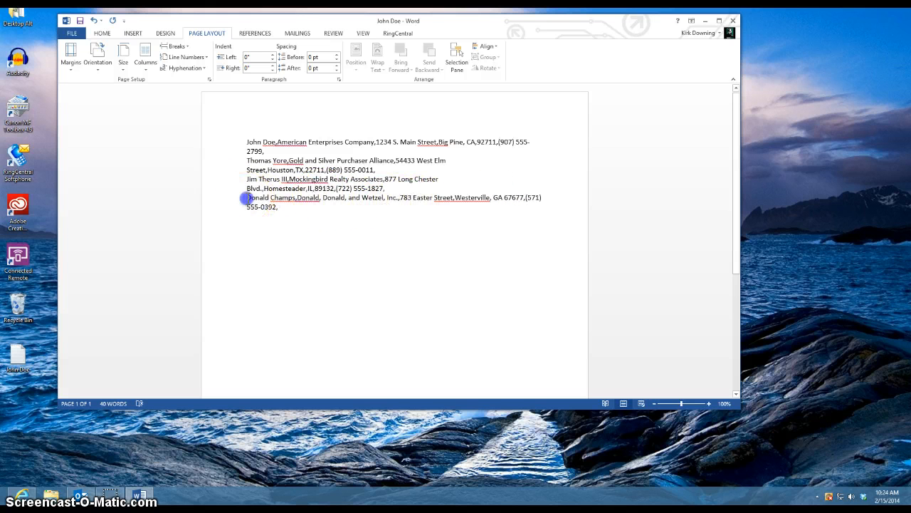
pyautogui.press('Return')
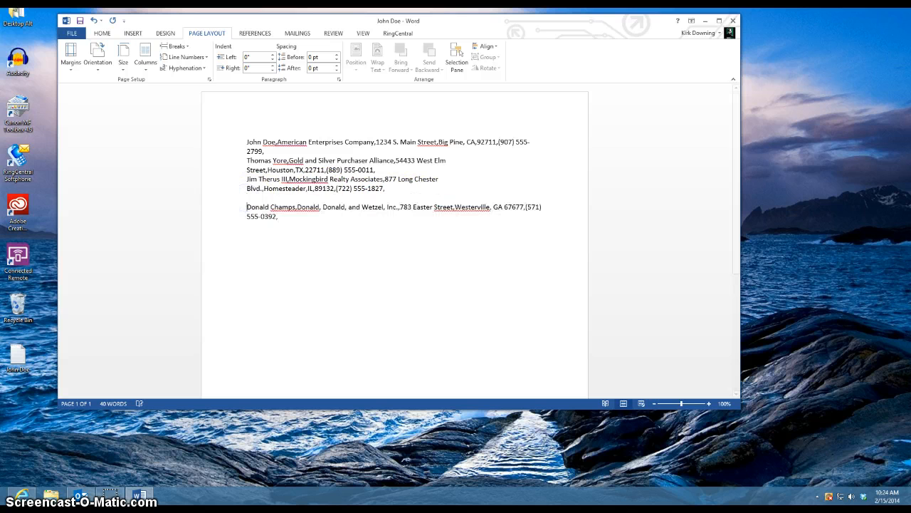
pyautogui.click(503, 207)
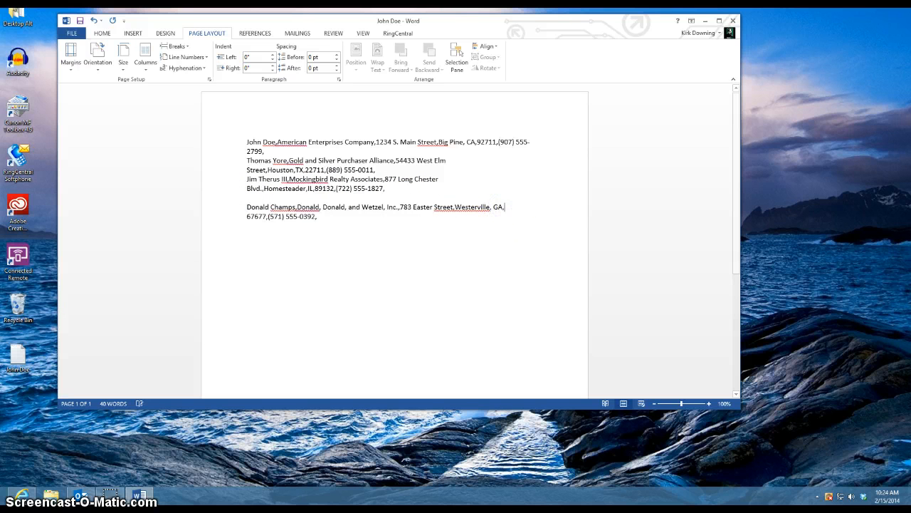
pyautogui.click(492, 207)
pyautogui.press('BackSpace')
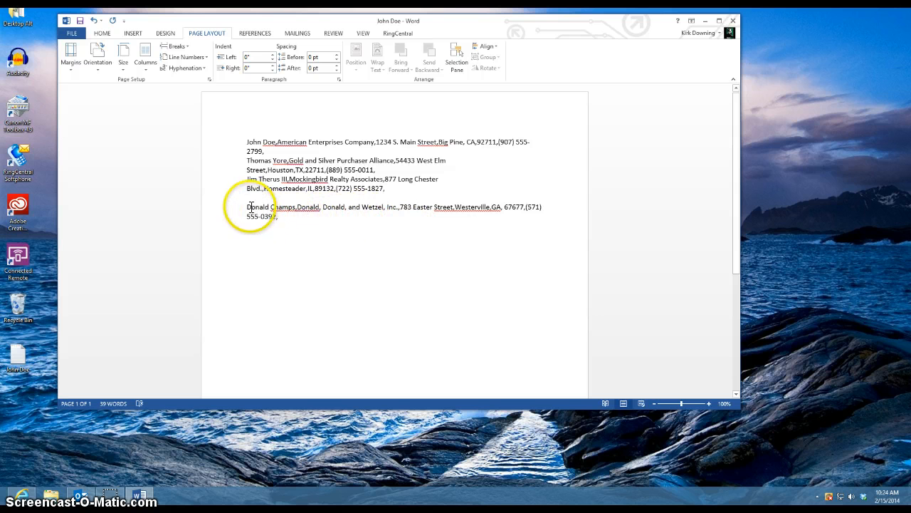
# In the last record, separate the contact's name from the company name with a comma followed by a space.
pyautogui.moveTo(249, 207); pyautogui.dragTo(331, 205)
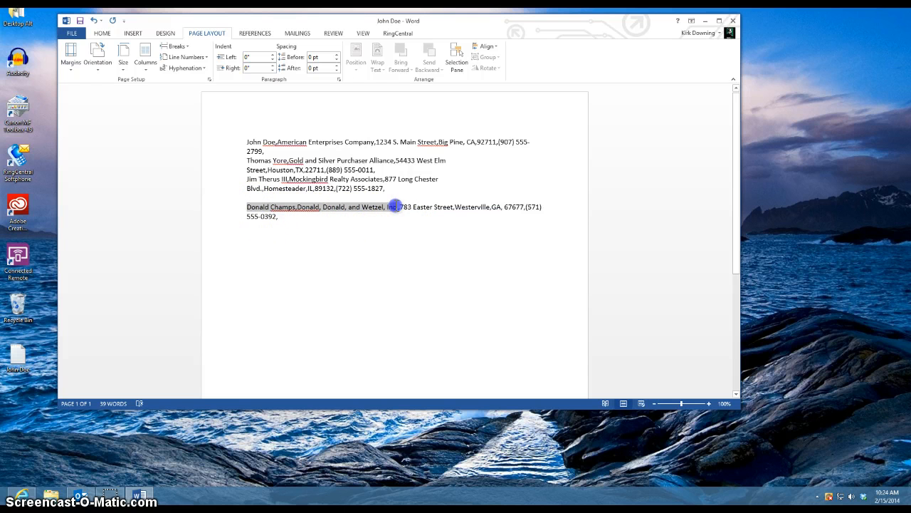
pyautogui.moveTo(394, 206); pyautogui.dragTo(396, 206)
pyautogui.click(396, 221)
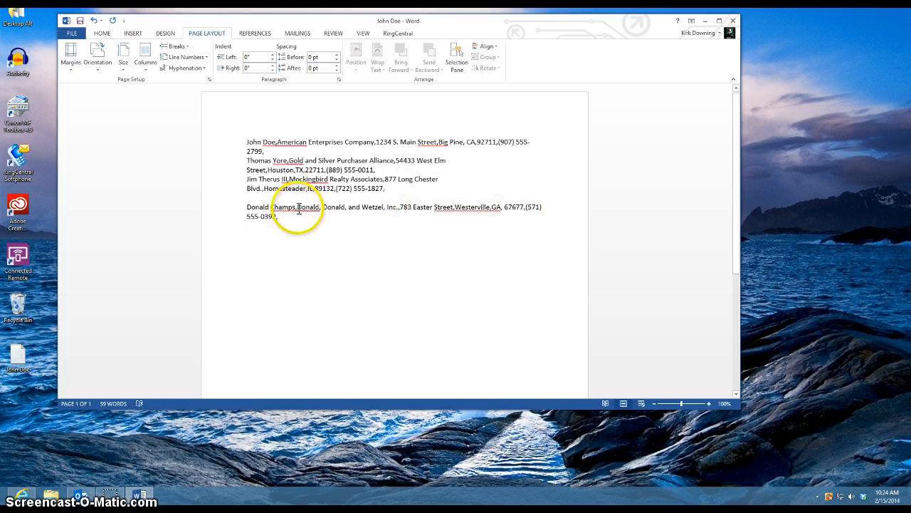
pyautogui.press('BackSpace')
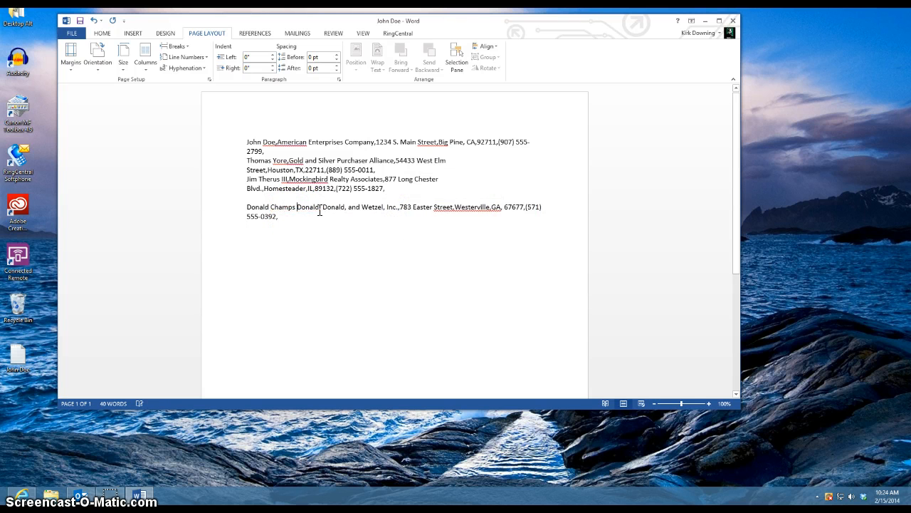
pyautogui.click(324, 206)
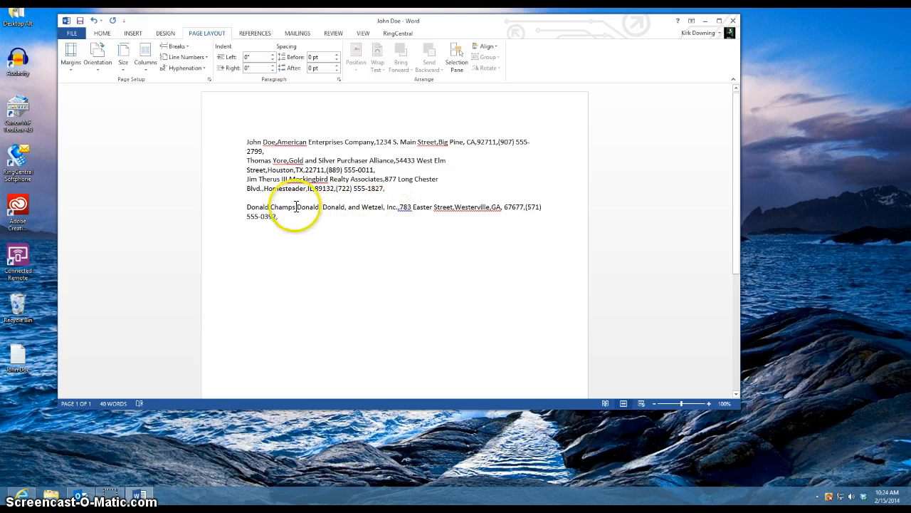
pyautogui.write(',')
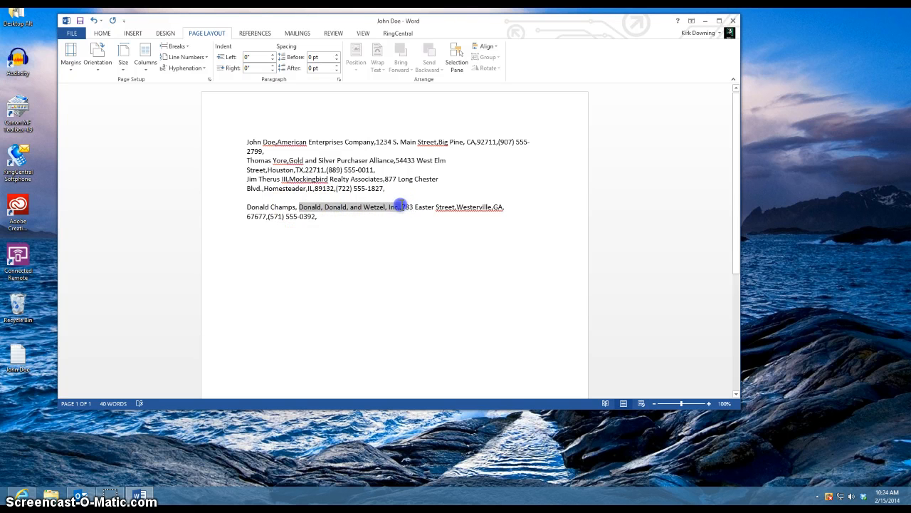
# Remove the commas inside the last record's company name, making it Donald Donald and Wetzel Inc., and the space before its ZIP code.
pyautogui.click(330, 215)
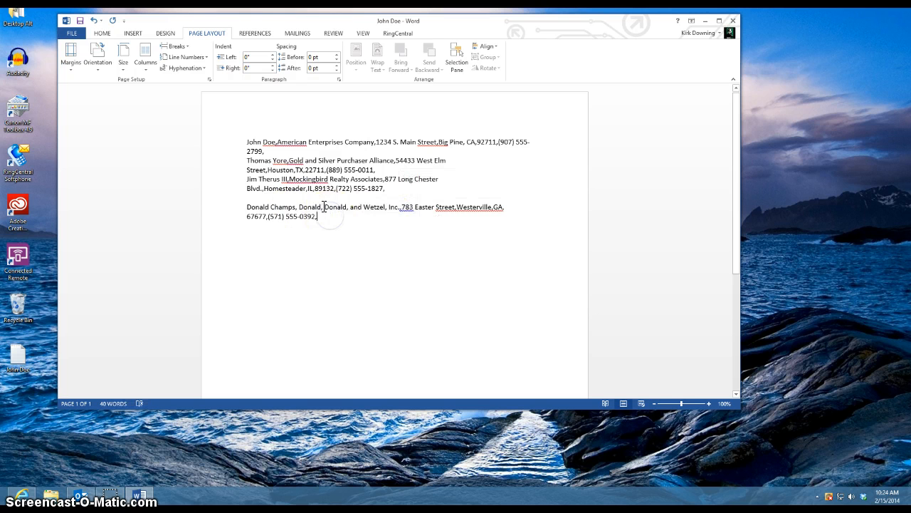
pyautogui.hotkey('ctrl', 'Right')
pyautogui.hotkey('ctrl', 'Right')
pyautogui.press('Delete')
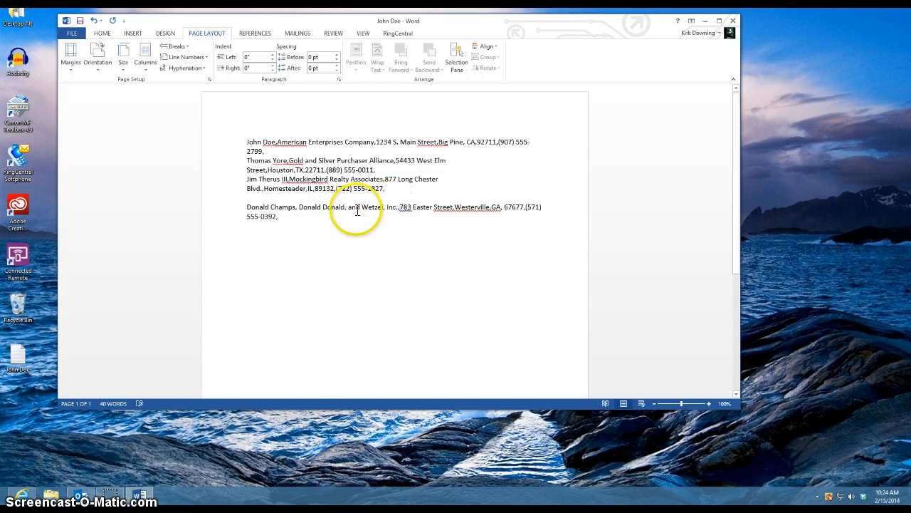
pyautogui.click(346, 206)
pyautogui.press('Delete')
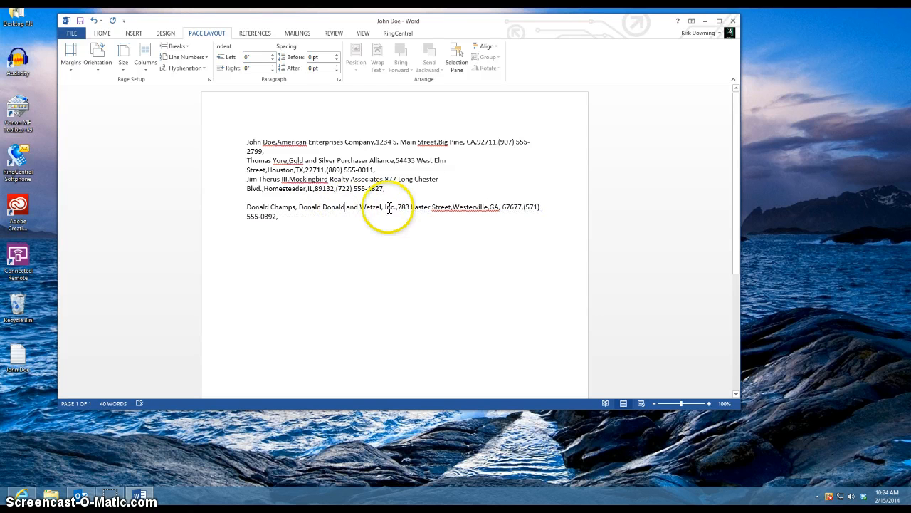
pyautogui.click(385, 206)
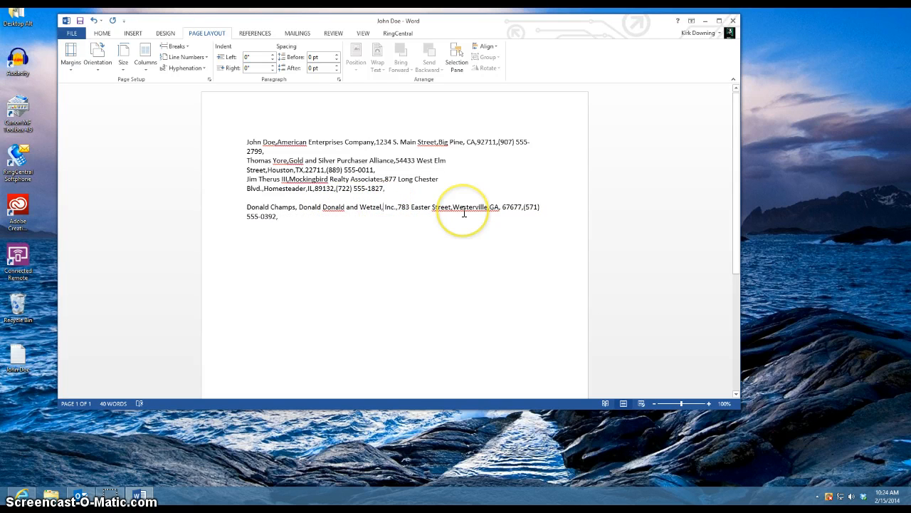
pyautogui.press('BackSpace')
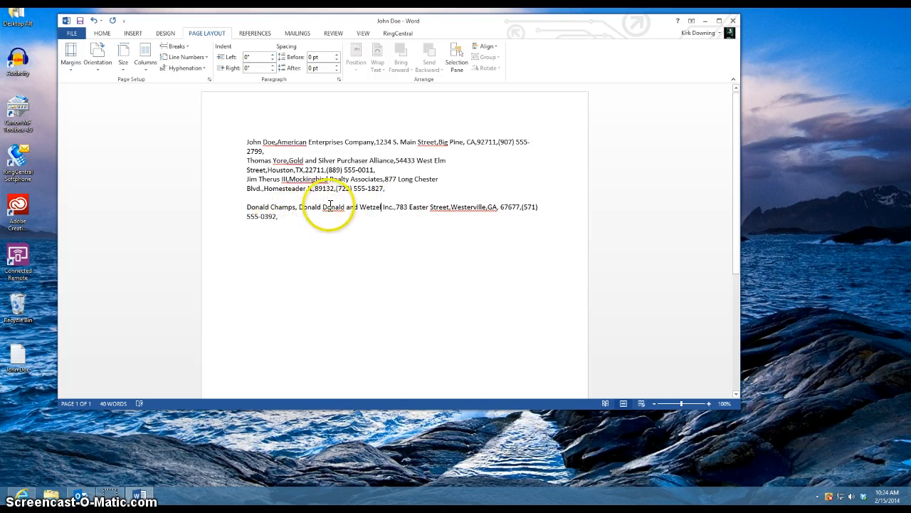
pyautogui.click(501, 206)
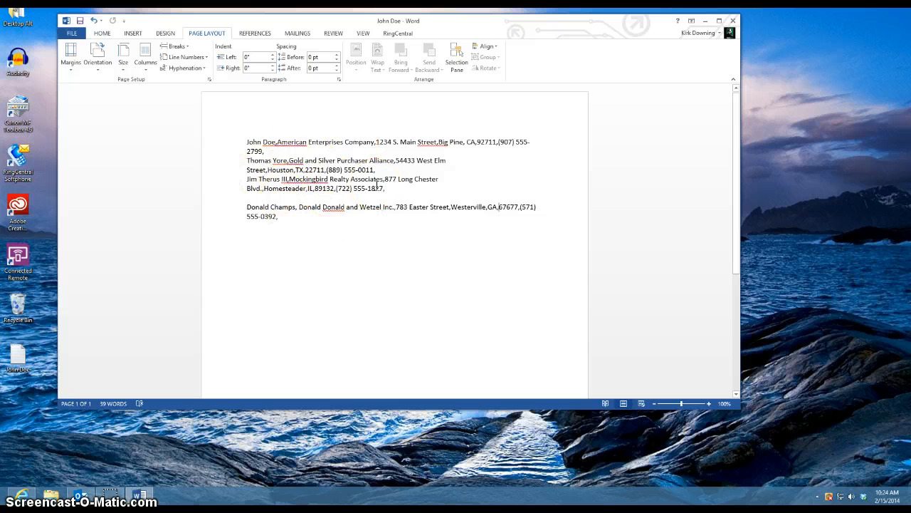
# Set the font size of all four records to 10 and remove the blank line above the last record.
pyautogui.moveTo(305, 227); pyautogui.dragTo(223, 128)
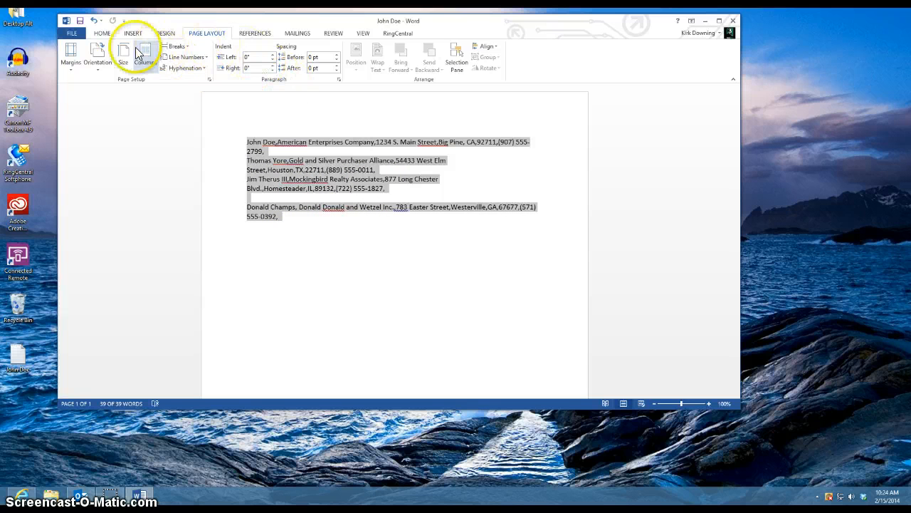
pyautogui.click(101, 33)
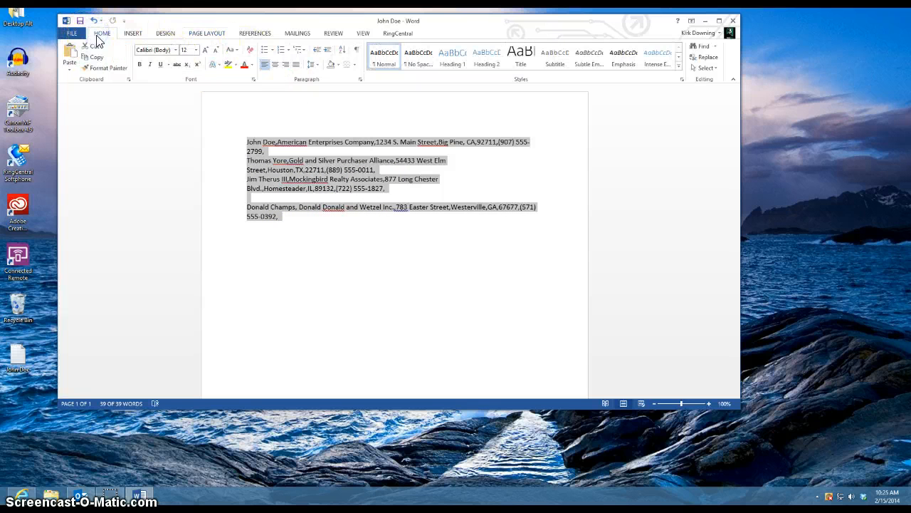
pyautogui.click(197, 51)
pyautogui.click(188, 84)
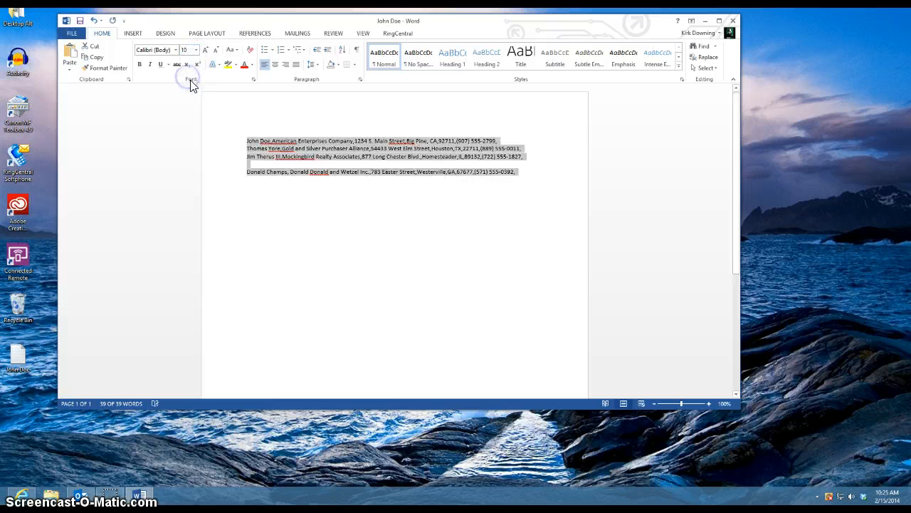
pyautogui.click(319, 192)
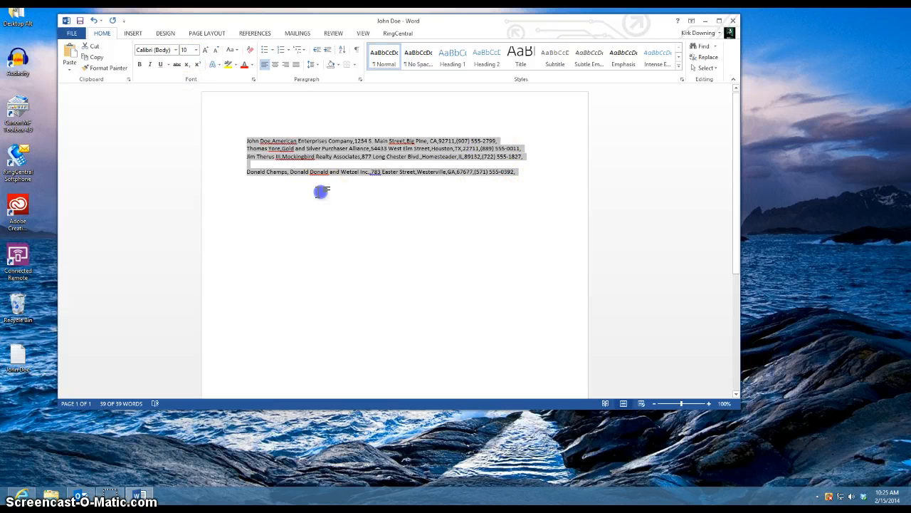
pyautogui.click(248, 172)
pyautogui.press('BackSpace')
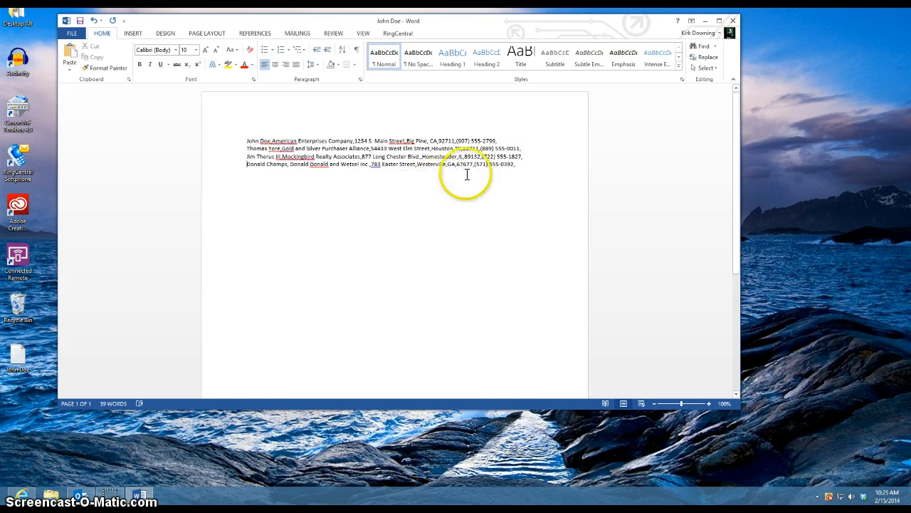
# Save the edited contact document, keeping the Plain Text format.
pyautogui.click(74, 34)
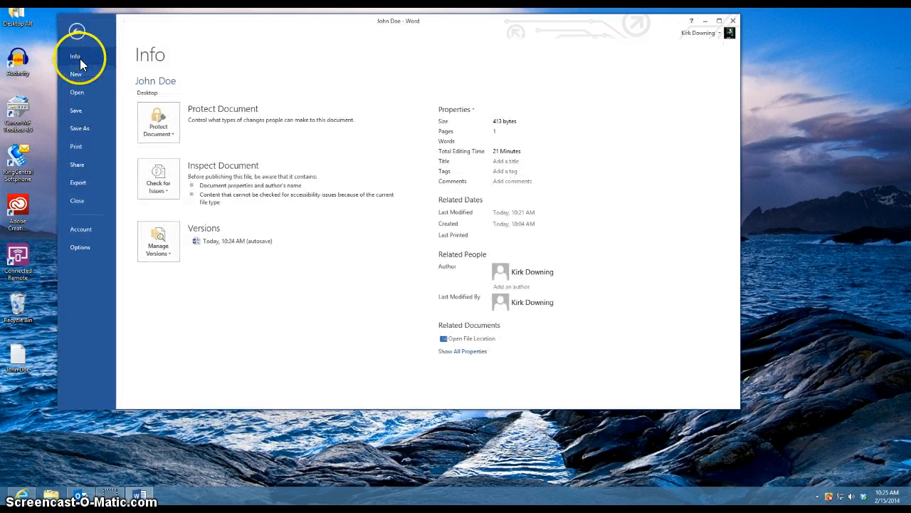
pyautogui.click(79, 112)
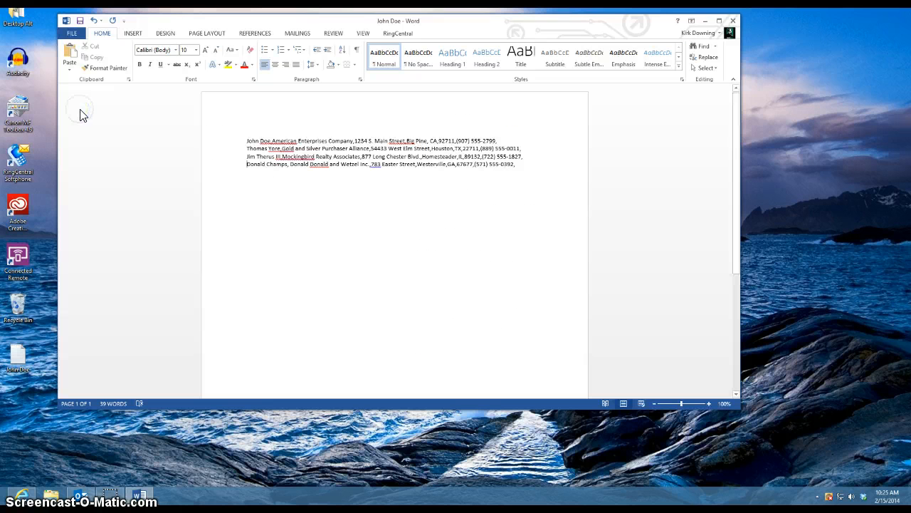
pyautogui.click(441, 278)
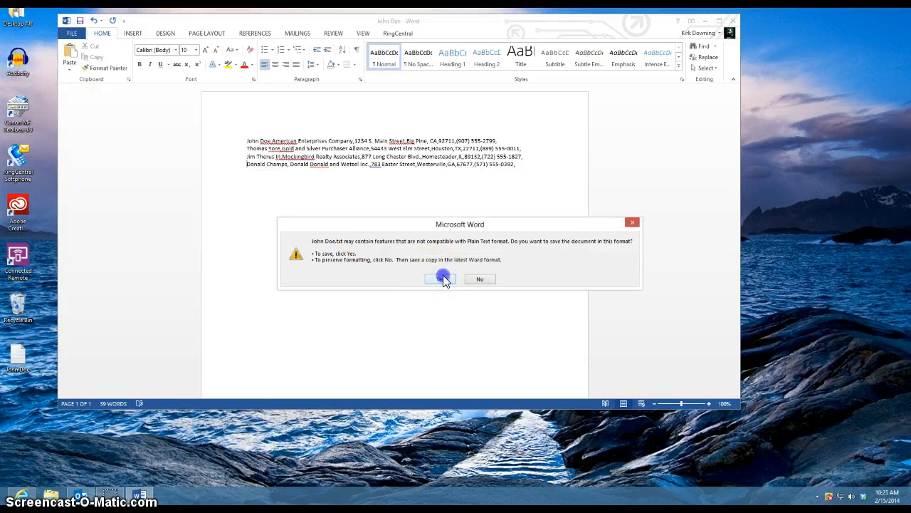
# Minimize the document window, switch to Excel 2013 and create a blank workbook.
pyautogui.click(705, 22)
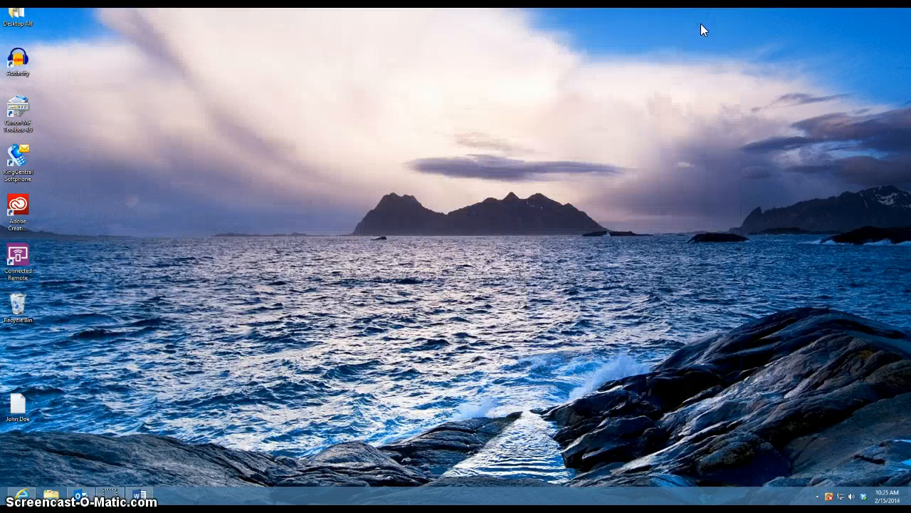
pyautogui.click(8, 502)
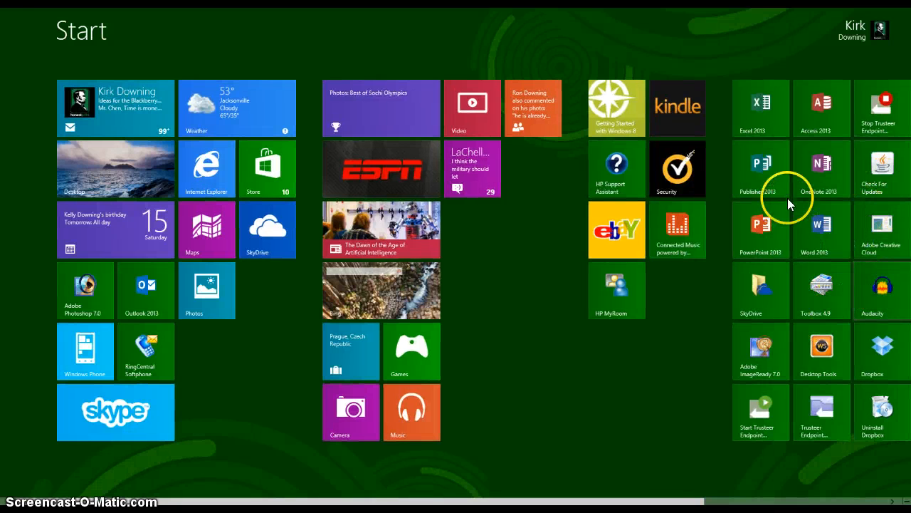
pyautogui.click(762, 116)
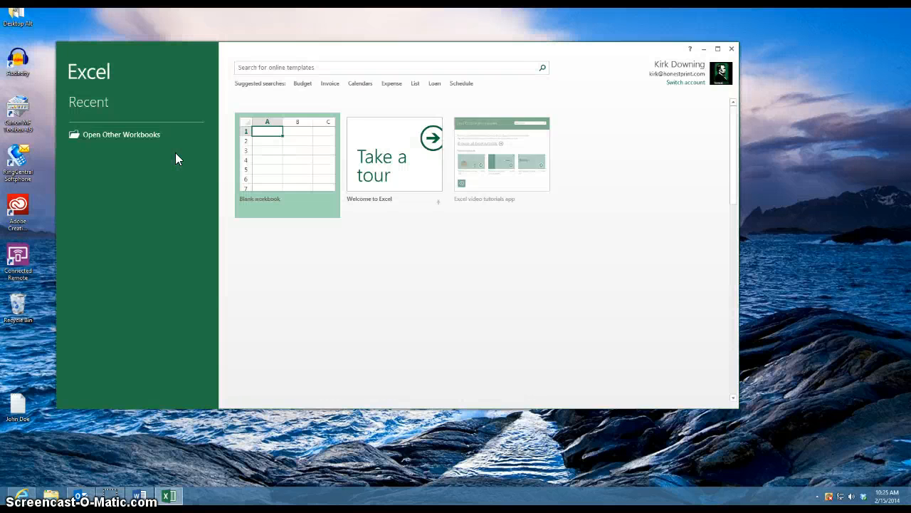
pyautogui.click(289, 157)
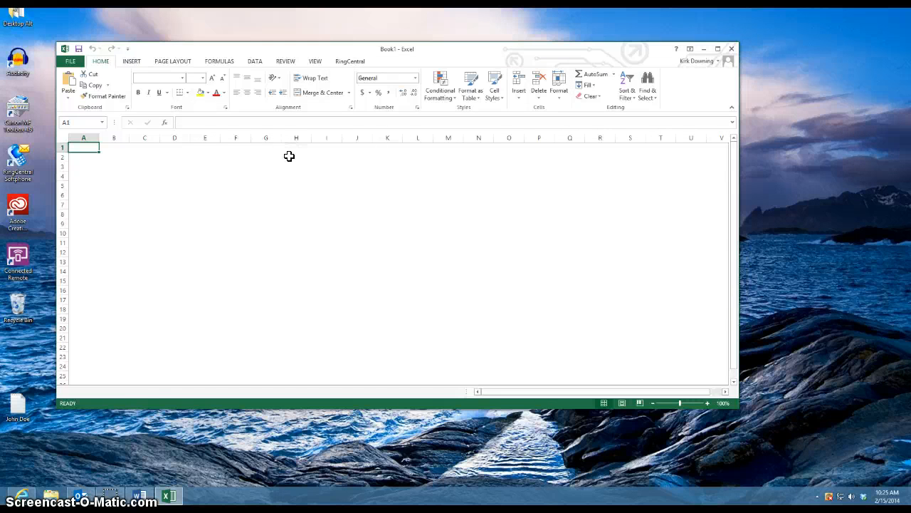
# Start a text import in the blank sheet using the saved contact text file from the Desktop.
pyautogui.click(254, 62)
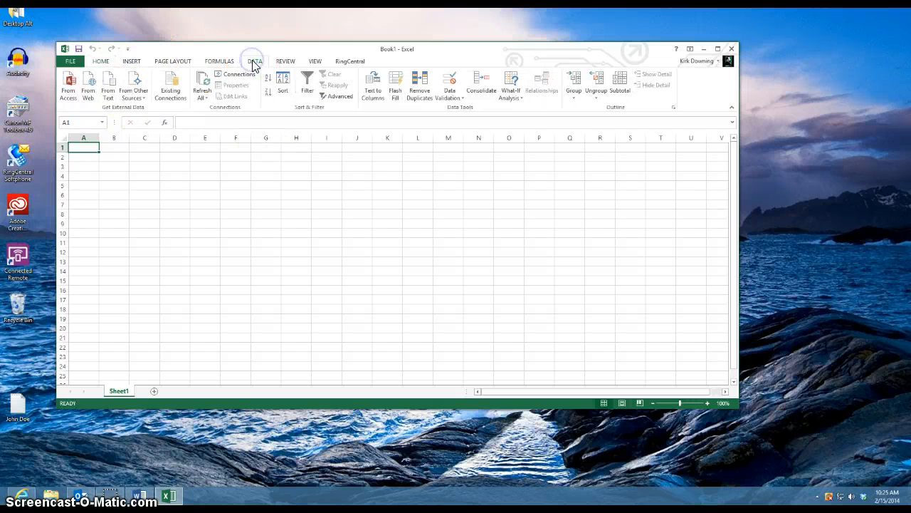
pyautogui.click(109, 96)
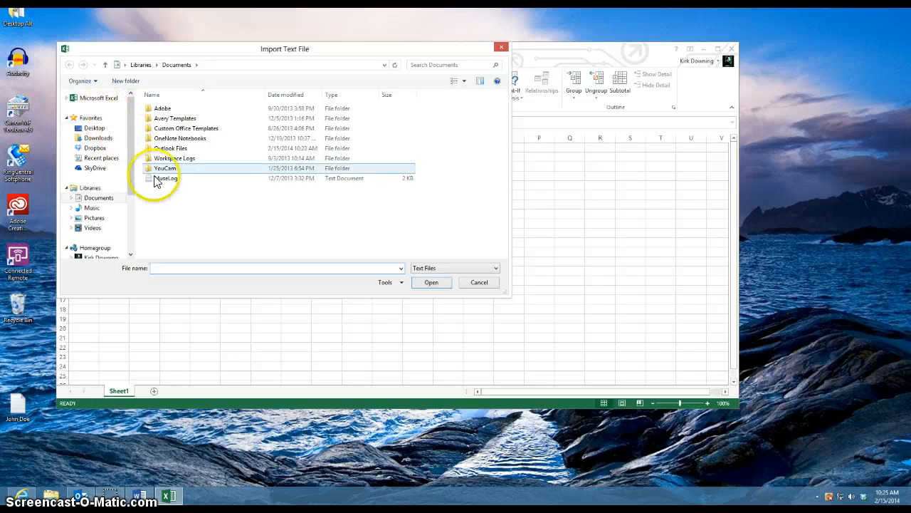
pyautogui.click(106, 133)
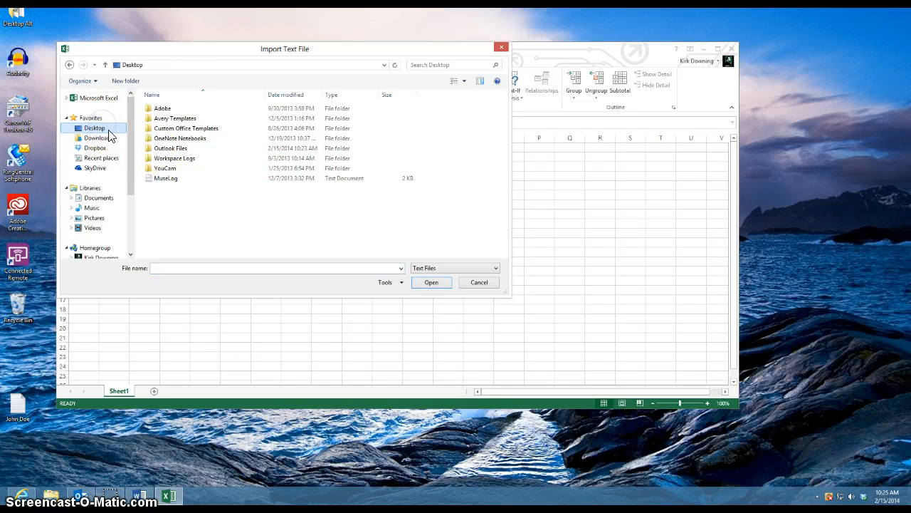
pyautogui.click(178, 155)
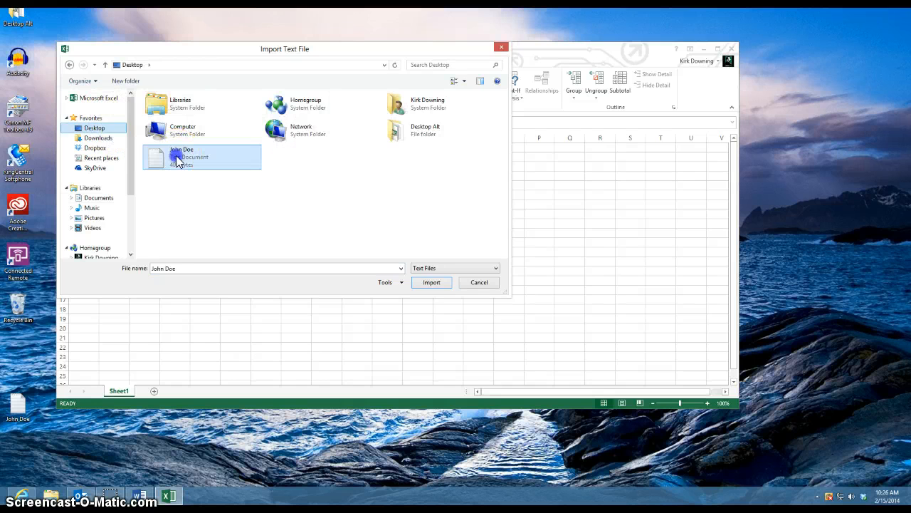
pyautogui.click(432, 283)
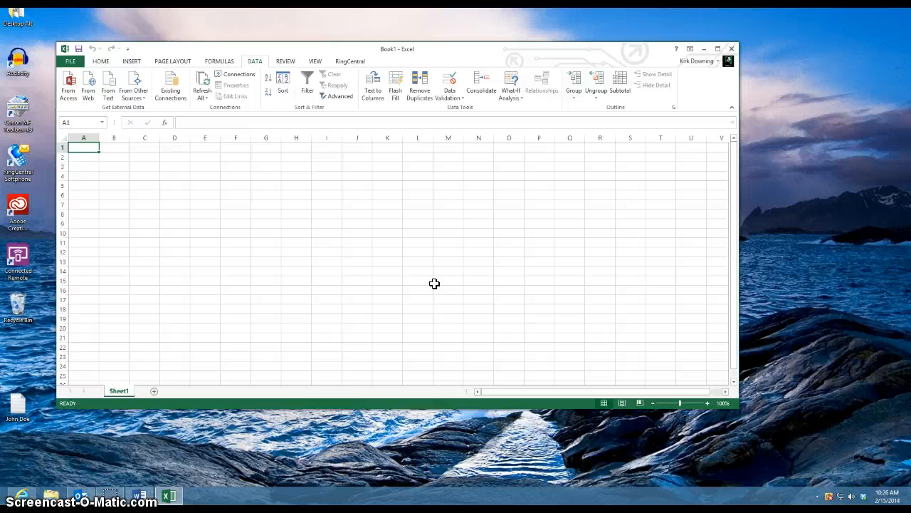
# Import the file as Delimited with Comma instead of Tab as delimiter and General column format, placing the data at cell A1.
pyautogui.click(323, 204)
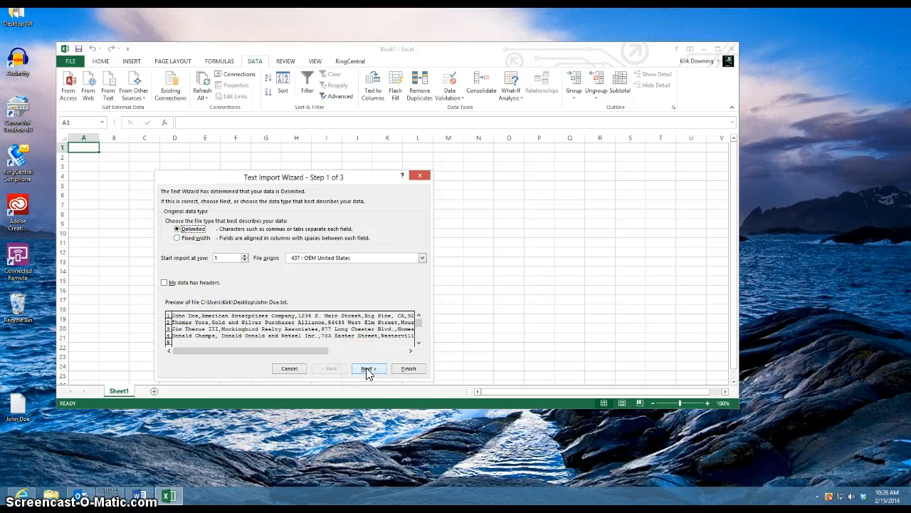
pyautogui.click(367, 369)
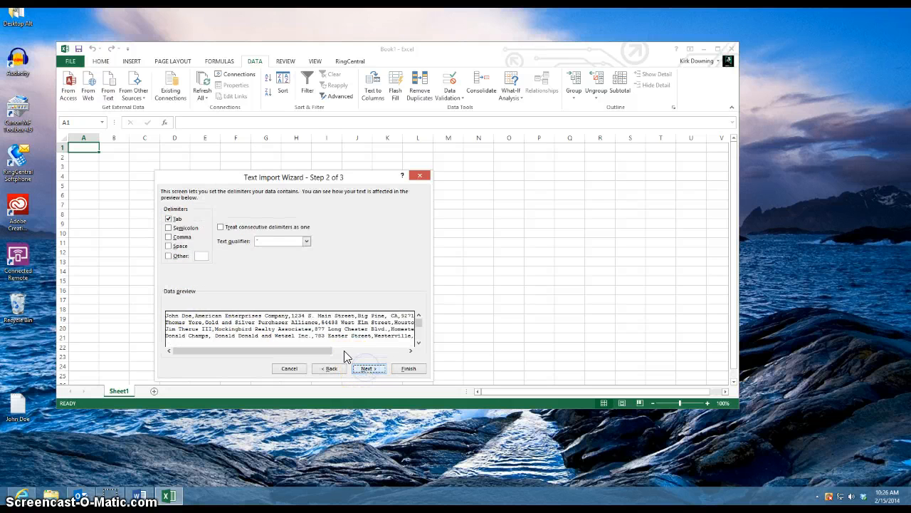
pyautogui.click(169, 219)
pyautogui.click(169, 237)
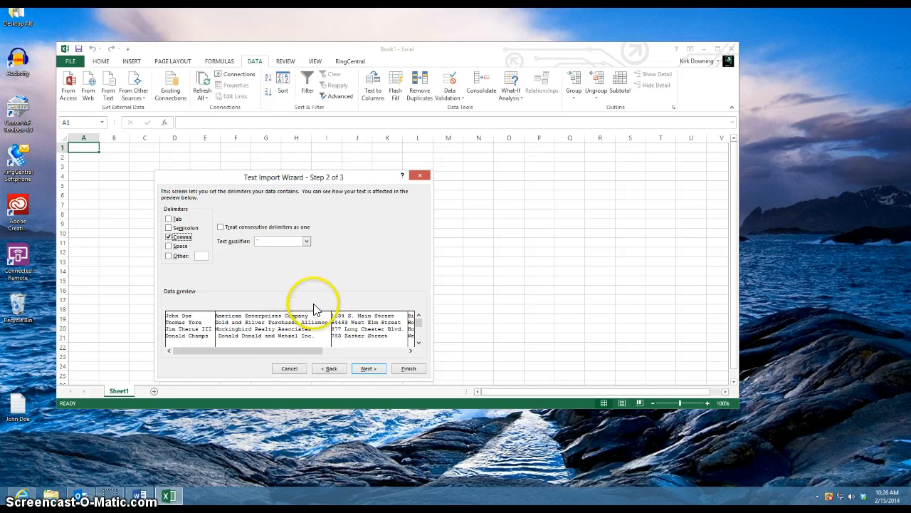
pyautogui.click(367, 369)
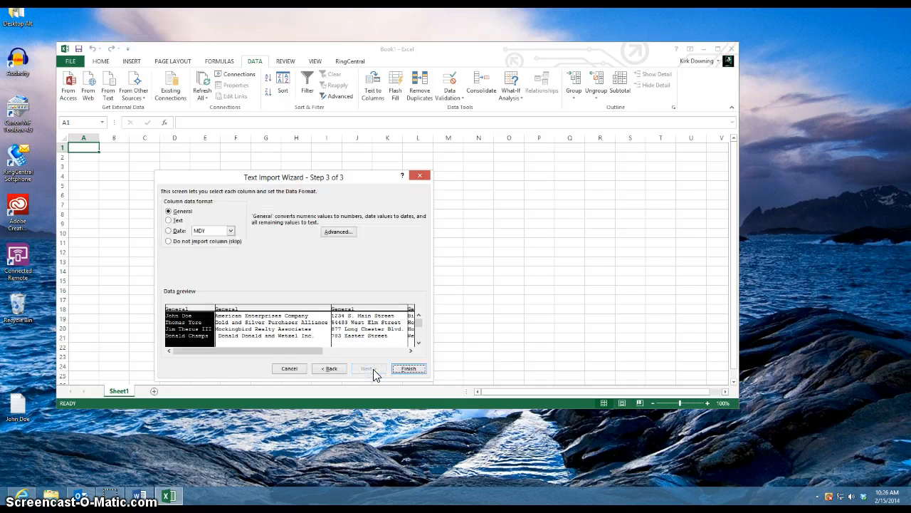
pyautogui.click(415, 368)
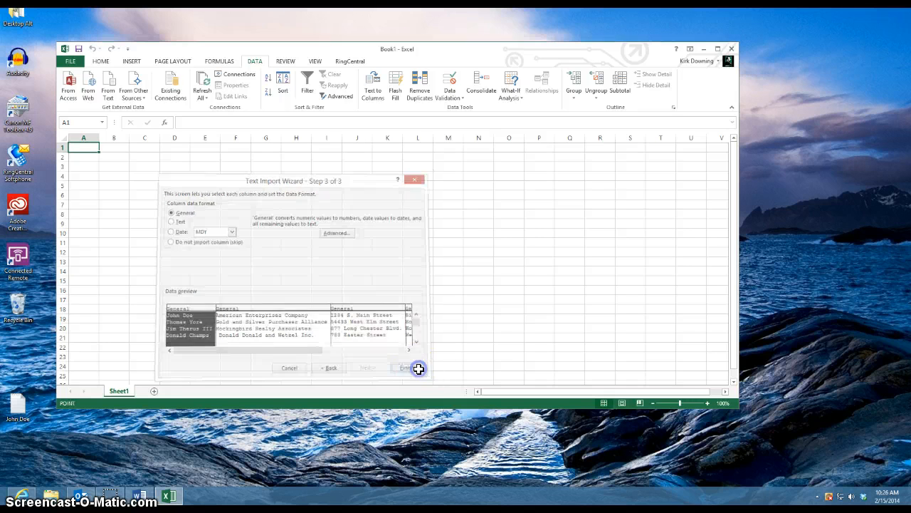
pyautogui.click(313, 328)
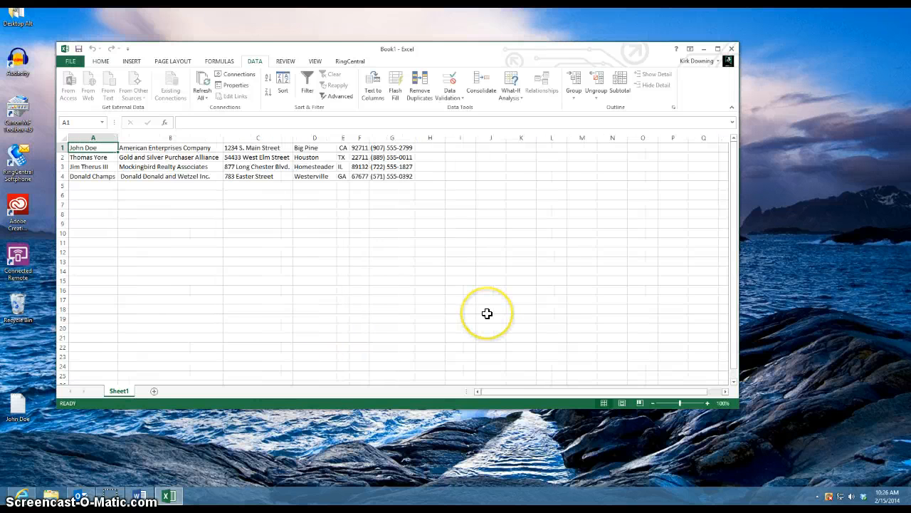
# Remove the leading space before the state CA in cell E1.
pyautogui.click(284, 210)
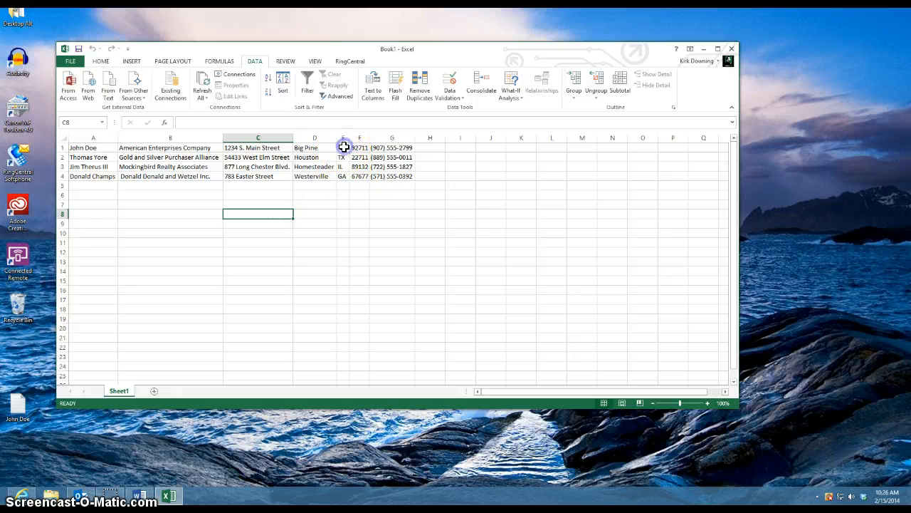
pyautogui.click(344, 148)
pyautogui.click(184, 122)
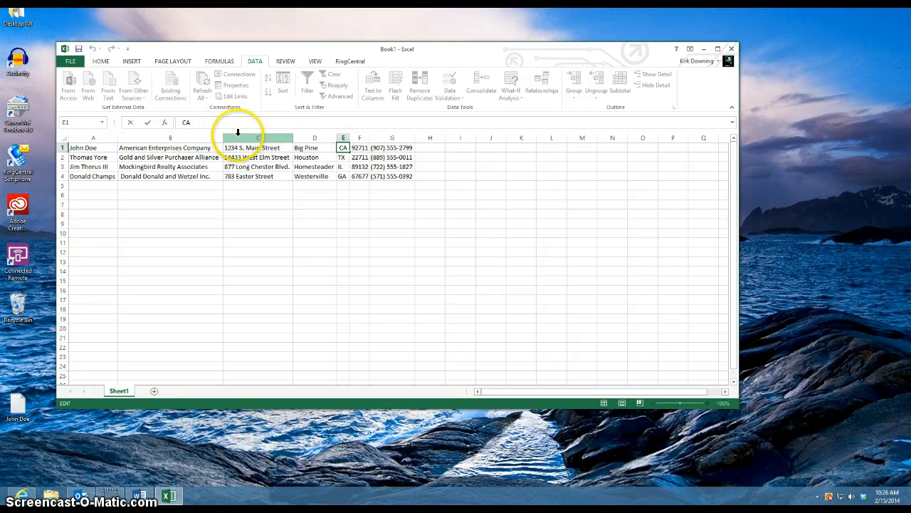
pyautogui.click(343, 223)
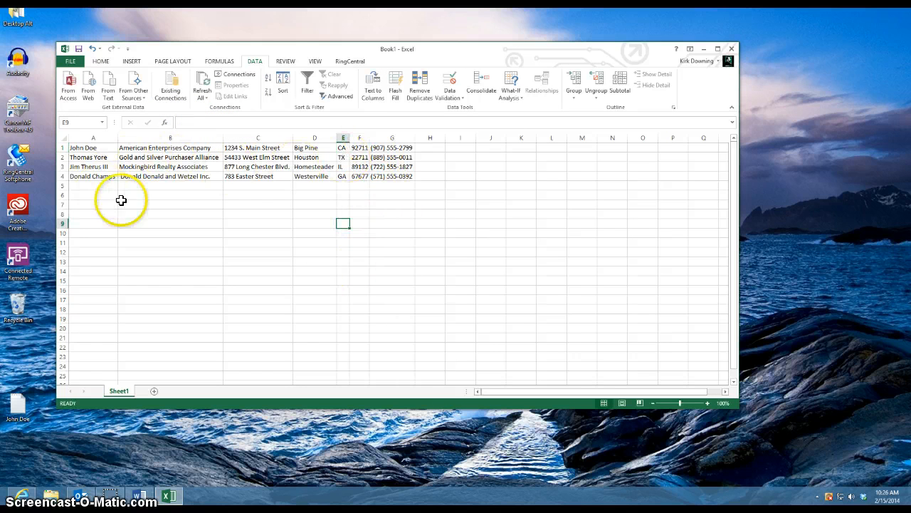
# Remove the leading space before the company name in cell B4.
pyautogui.click(136, 176)
pyautogui.click(183, 123)
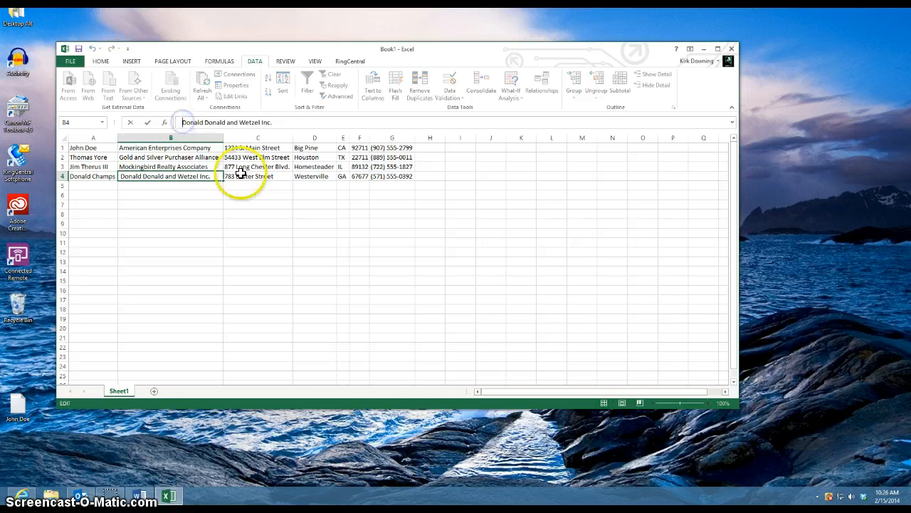
pyautogui.click(304, 252)
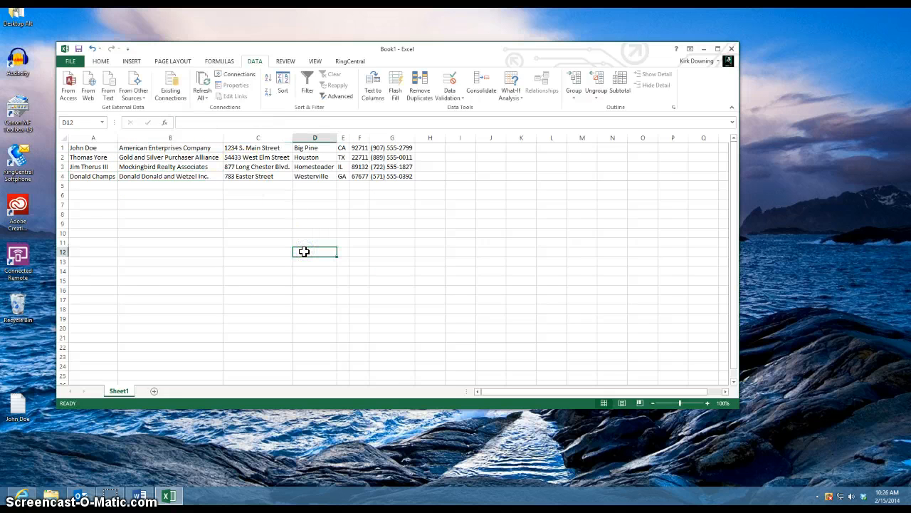
# Add commas to the company name in cell B4 so it reads Donald, Donald, and Wetzel, Inc.
pyautogui.click(152, 177)
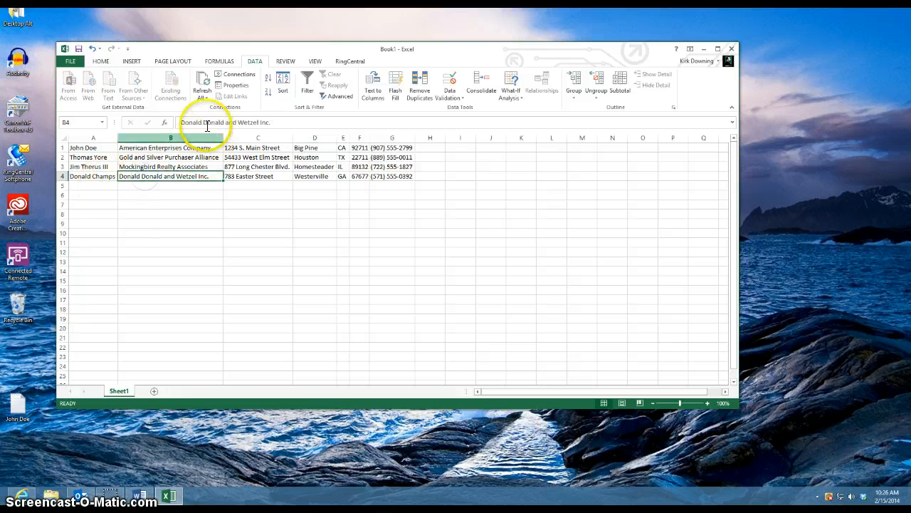
pyautogui.click(241, 123)
pyautogui.click(203, 123)
pyautogui.write(',')
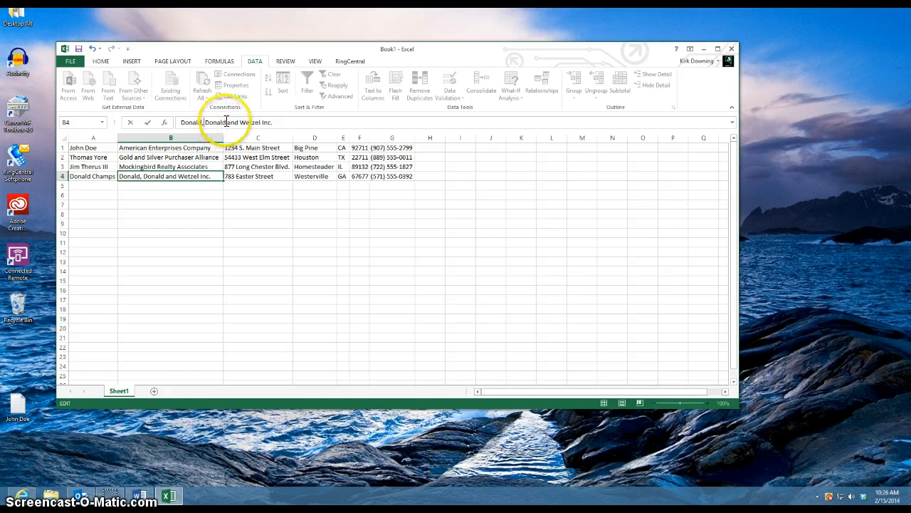
pyautogui.write(',')
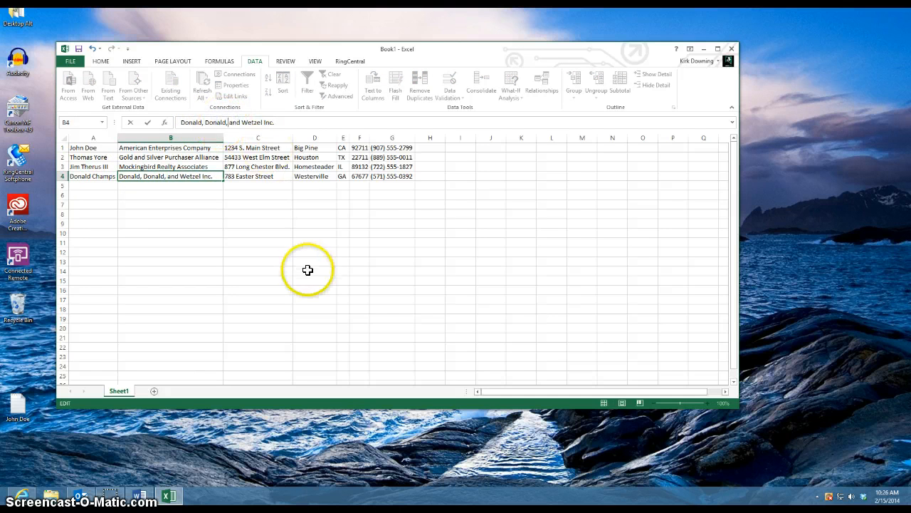
pyautogui.click(263, 122)
pyautogui.click(285, 279)
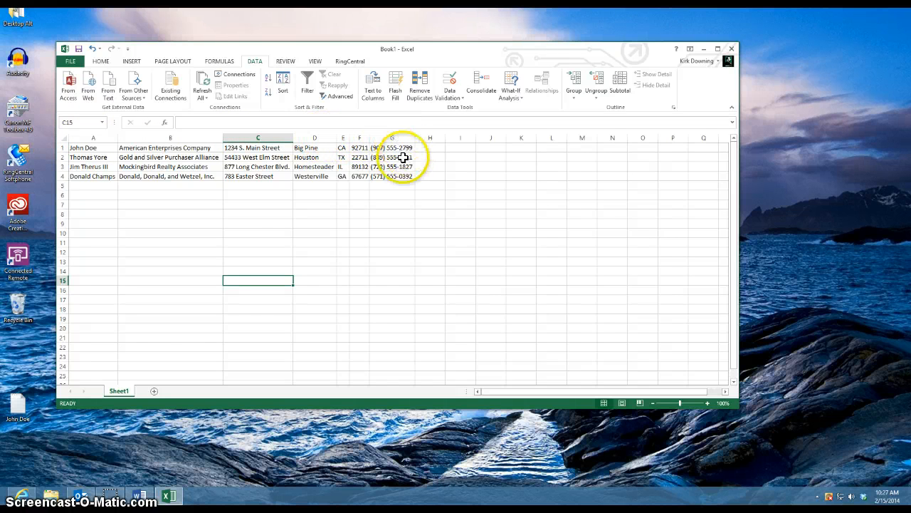
pyautogui.click(132, 61)
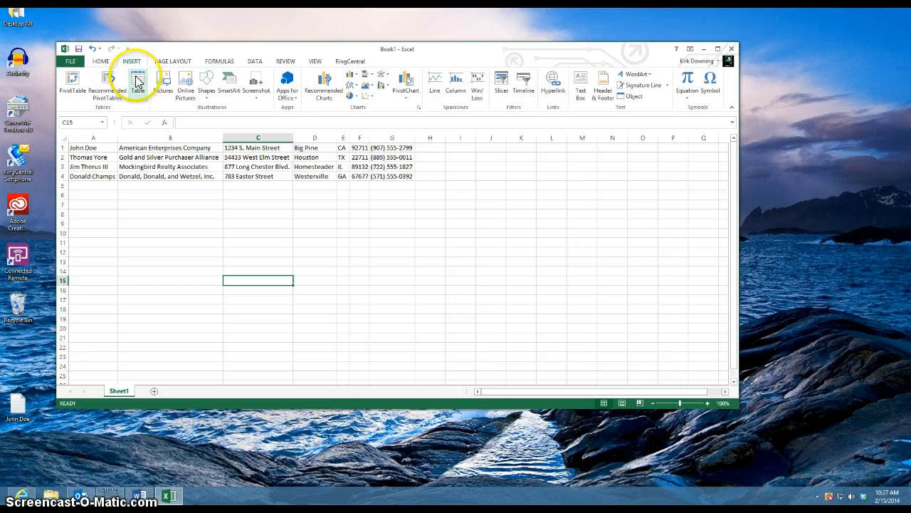
pyautogui.click(511, 212)
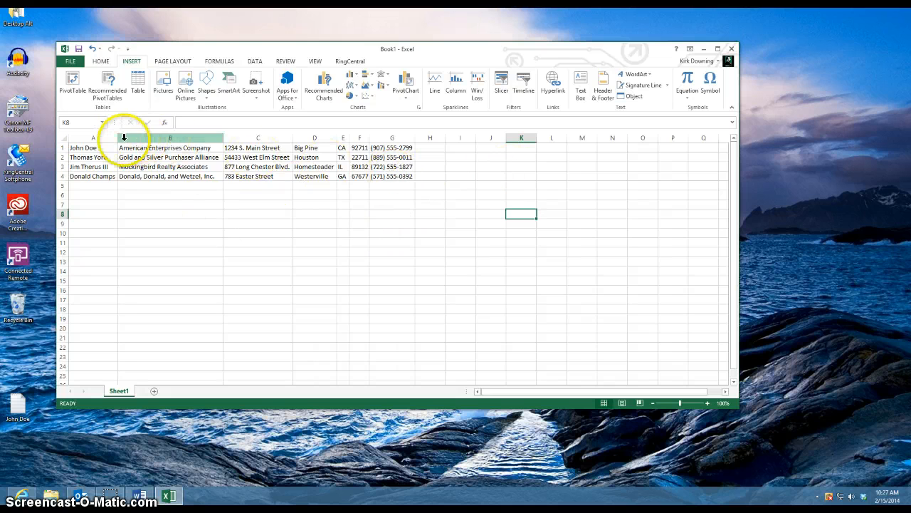
# Widen columns A through G to put more space between the imported contact fields.
pyautogui.moveTo(118, 139); pyautogui.dragTo(131, 140)
pyautogui.moveTo(236, 138); pyautogui.dragTo(260, 138)
pyautogui.moveTo(332, 136); pyautogui.dragTo(504, 137)
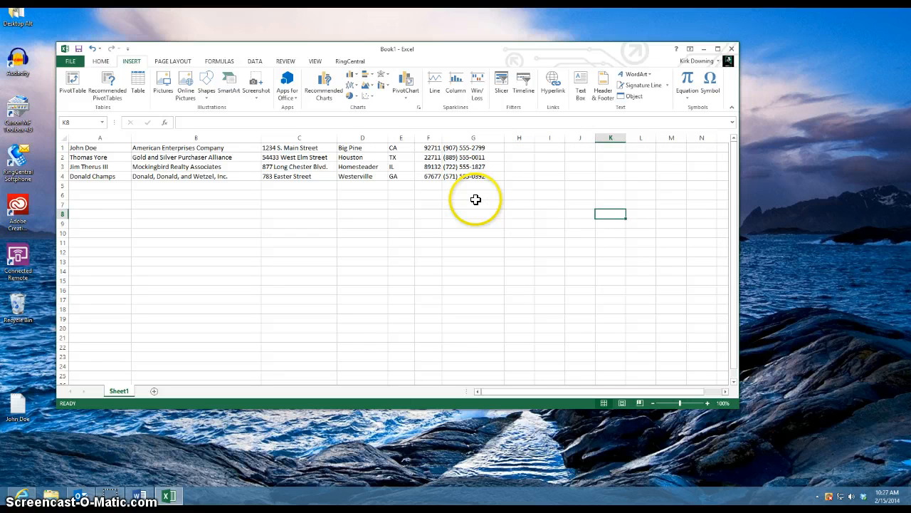